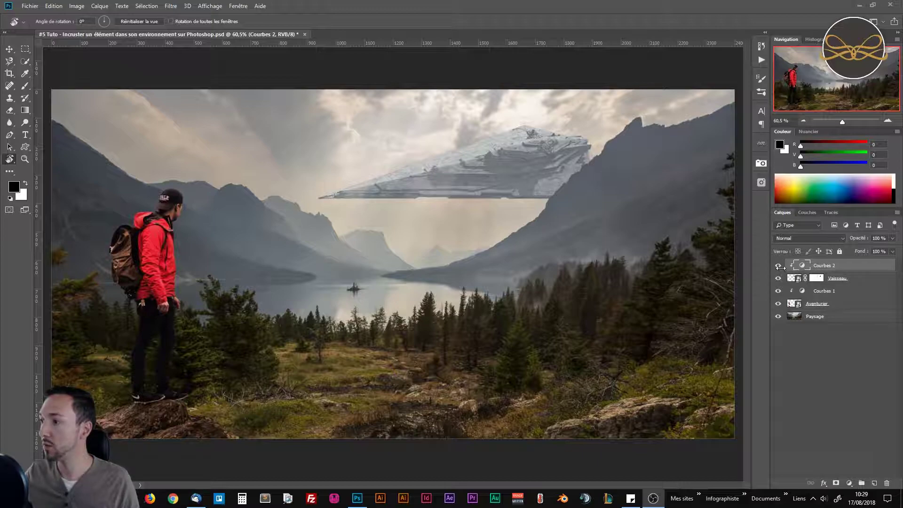
# Step: Compare the finished composite with and without the Courbes 2 adjustment layer
pyautogui.click(778, 266)
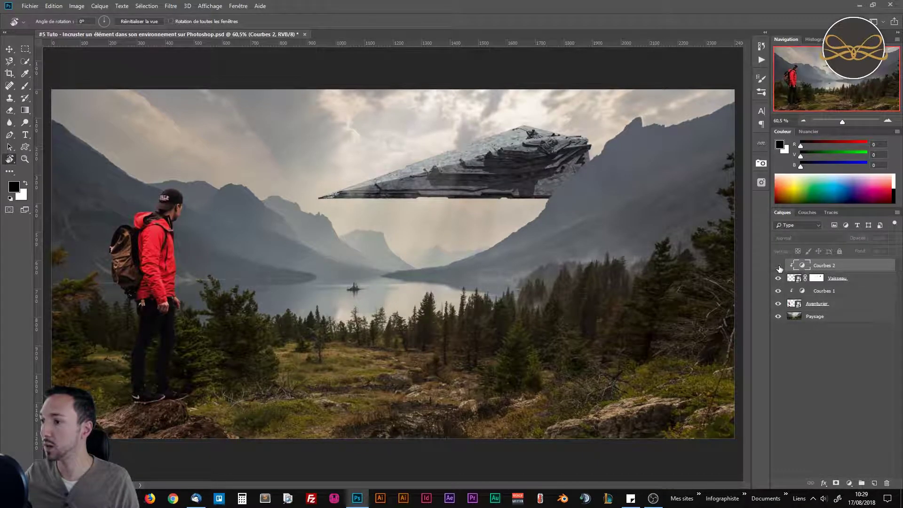
pyautogui.click(779, 267)
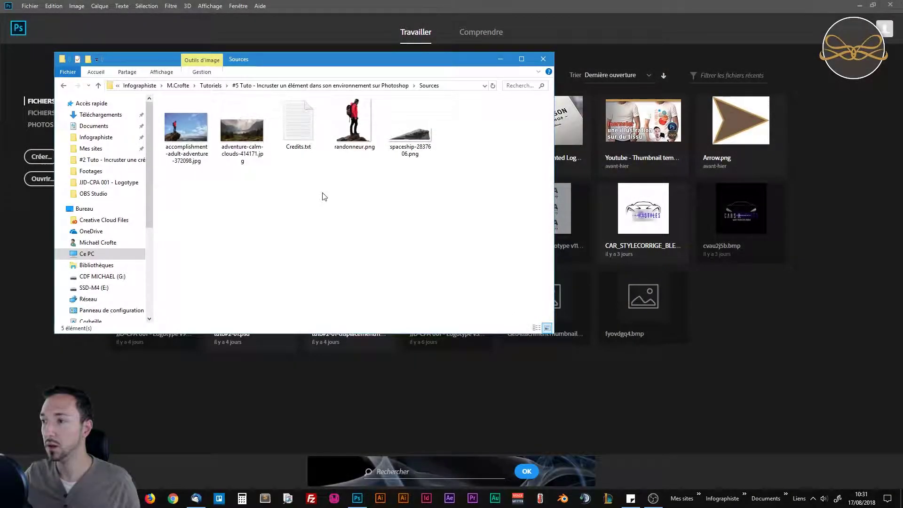
# Step: Open adventure-calm-clouds-414171.jpg from the Sources folder as a new Photoshop document
pyautogui.moveTo(336, 65); pyautogui.dragTo(384, 71)
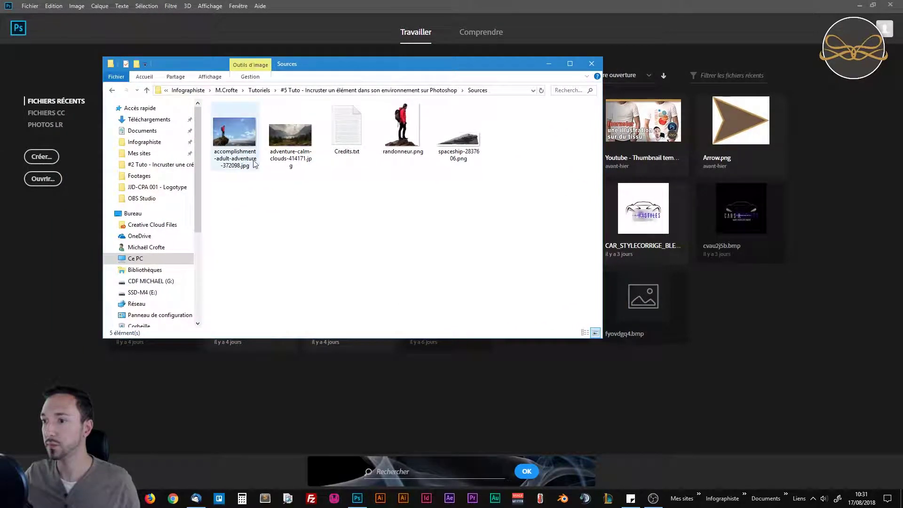
pyautogui.click(280, 137)
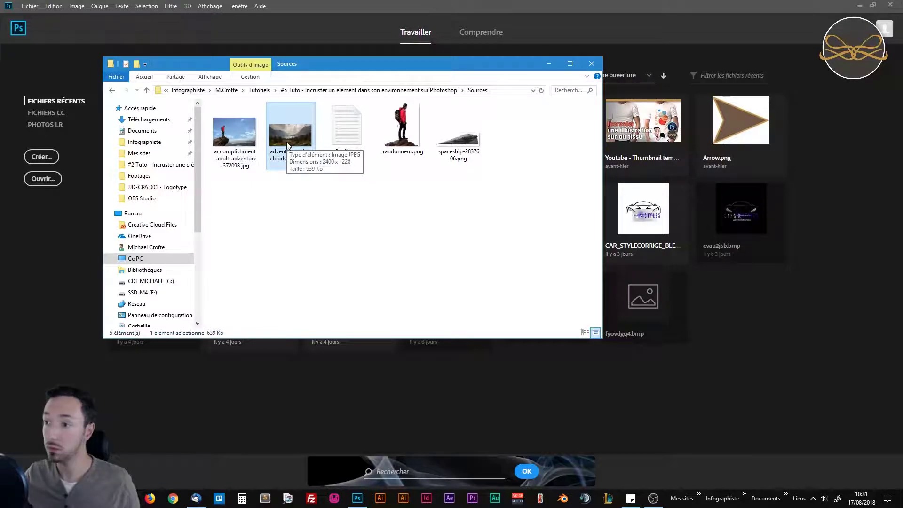
pyautogui.moveTo(292, 135); pyautogui.dragTo(278, 403)
# Step: View the original hiker photo accomplishment-adult-adventure-372098.jpg enlarged in the Windows photo viewer, and close it
pyautogui.click(234, 137)
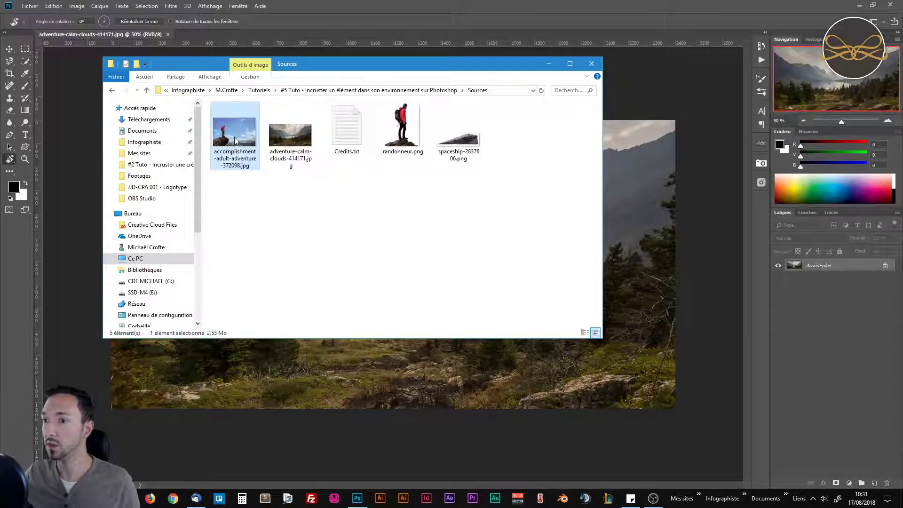
pyautogui.doubleClick(234, 137)
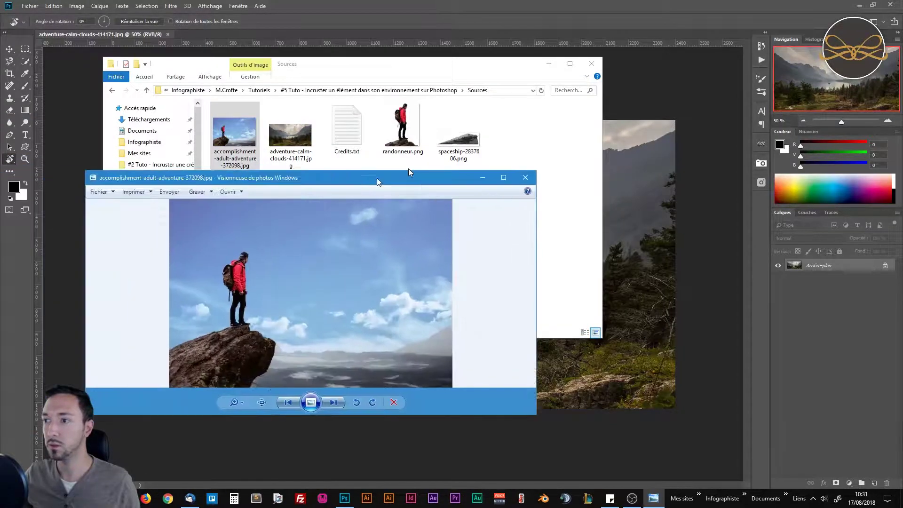
pyautogui.doubleClick(377, 178)
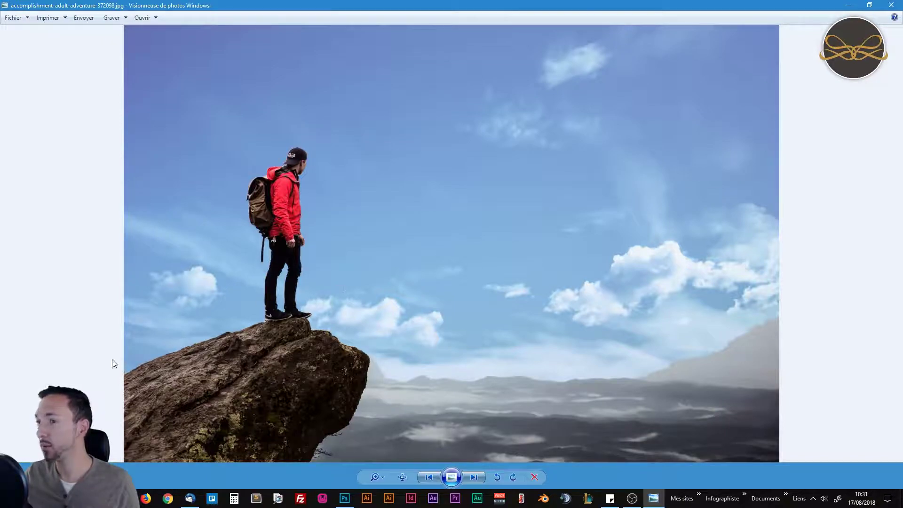
pyautogui.click(890, 5)
# Step: Place randonneur.png into the landscape document and move the hiker to the left foreground, with his rock on the lower image edge
pyautogui.click(402, 144)
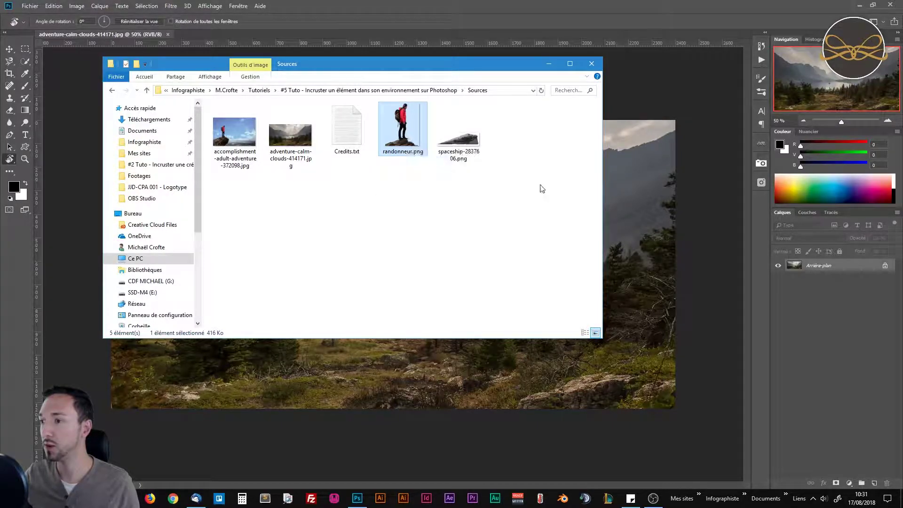
pyautogui.moveTo(423, 66); pyautogui.dragTo(388, 80)
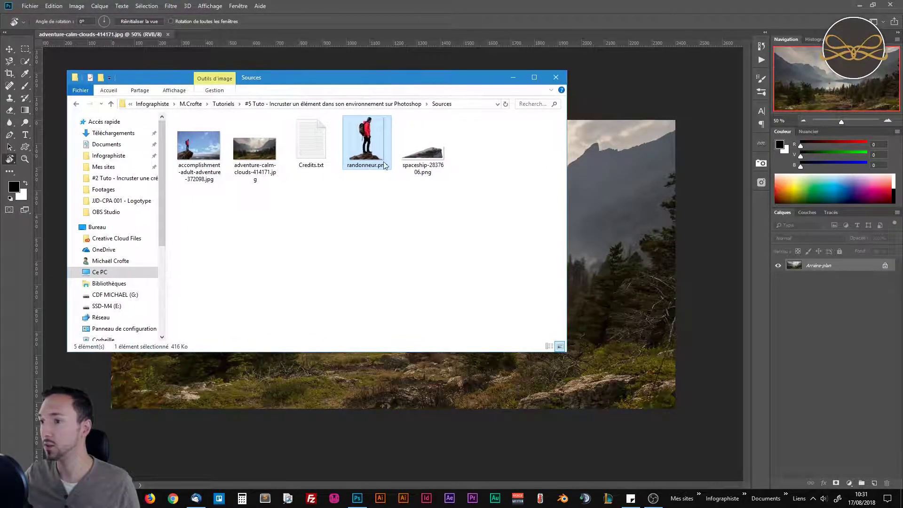
pyautogui.moveTo(369, 148); pyautogui.dragTo(626, 273)
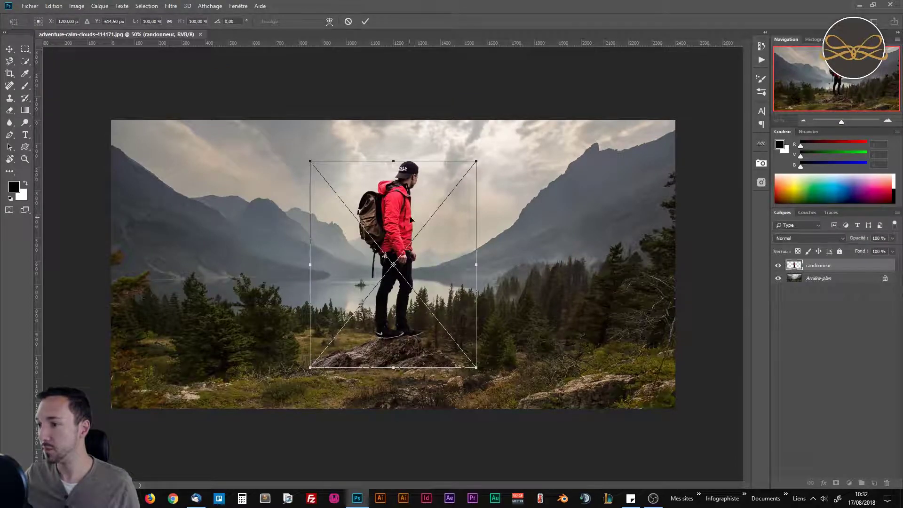
pyautogui.moveTo(401, 226); pyautogui.dragTo(213, 267)
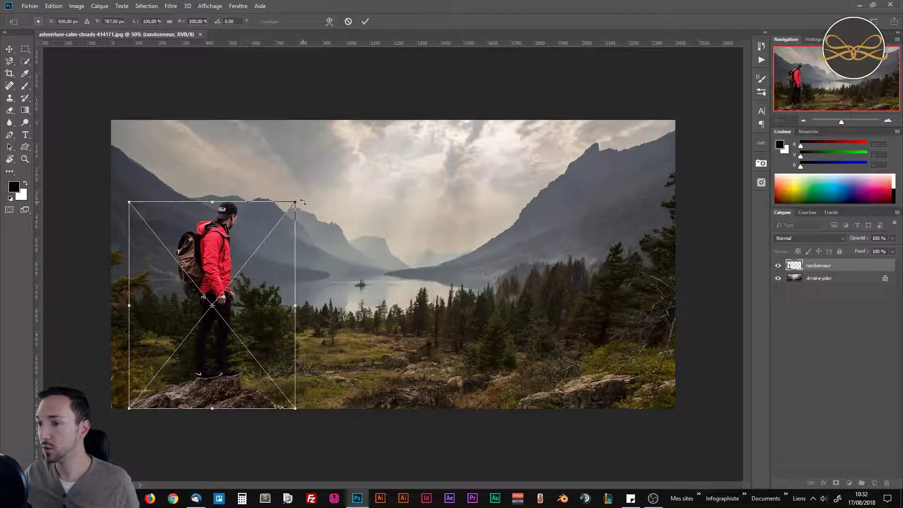
# Step: Scale the hiker down to about 94% with his rock kept at the lower image edge, and confirm the placement
pyautogui.scroll(3, 286, 384)
pyautogui.hotkey('alt', 'space')
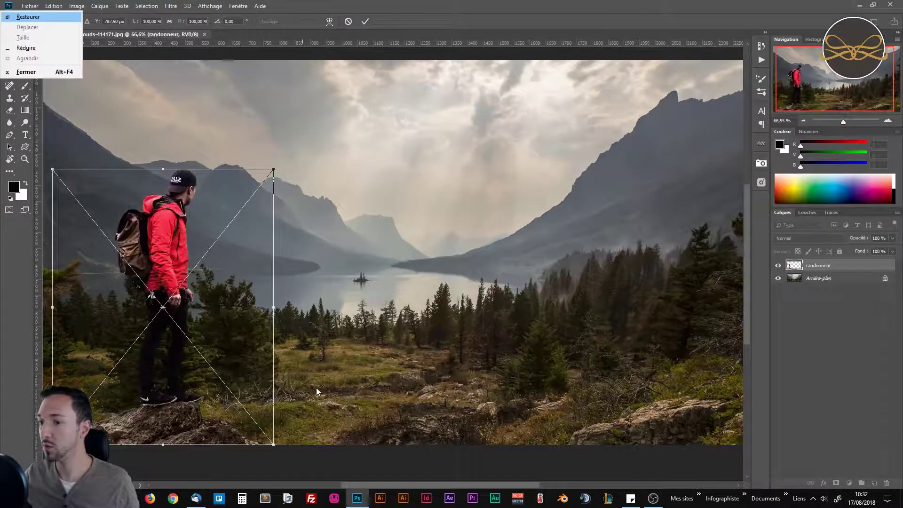
pyautogui.moveTo(316, 388); pyautogui.dragTo(341, 332)
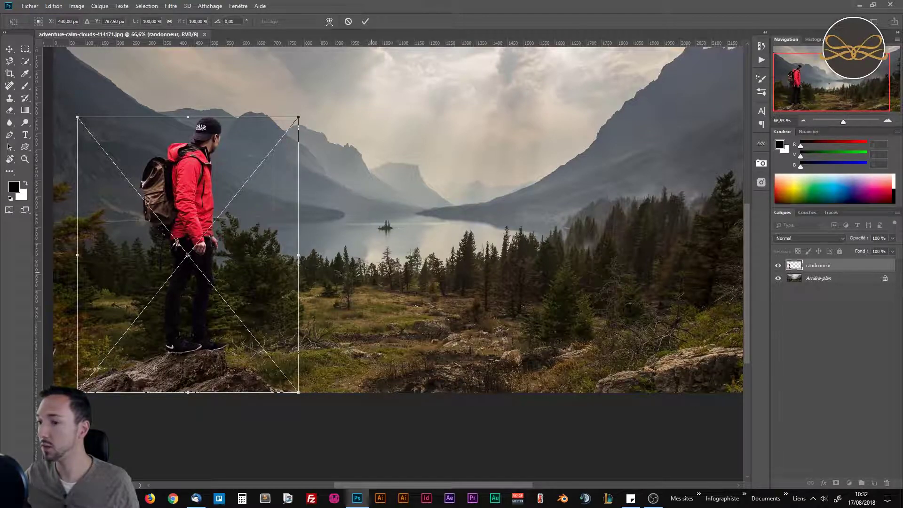
pyautogui.moveTo(298, 117); pyautogui.dragTo(285, 133)
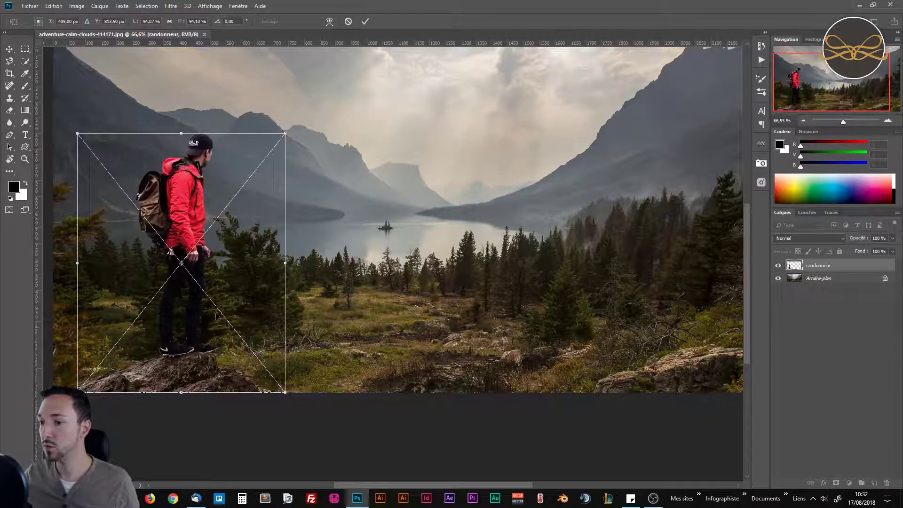
pyautogui.press('Return')
pyautogui.press('r')
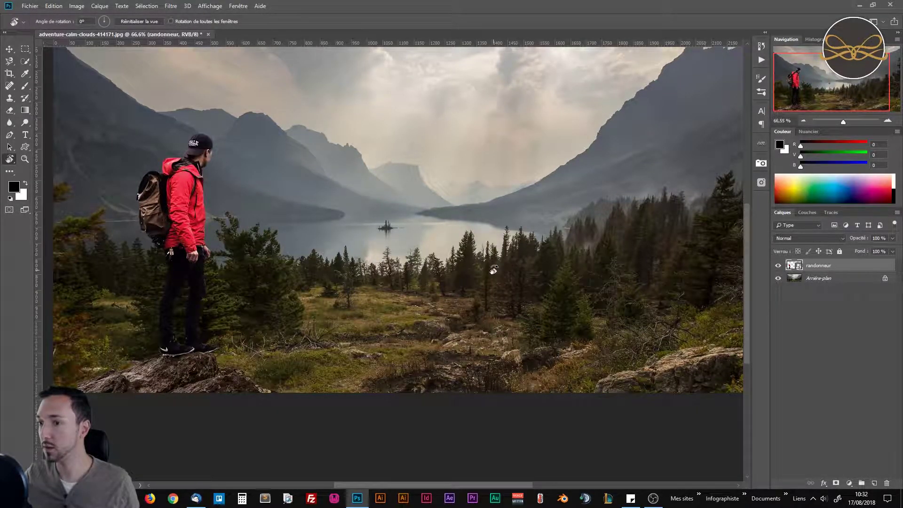
# Step: Place spaceship-2837606.png from the Sources folder into the landscape document
pyautogui.moveTo(394, 175); pyautogui.dragTo(352, 231)
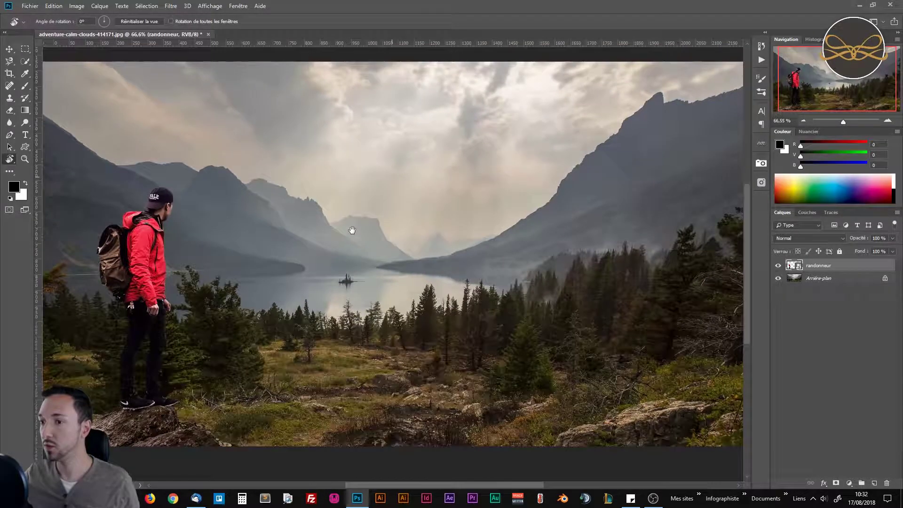
pyautogui.hotkey('alt', 'Tab')
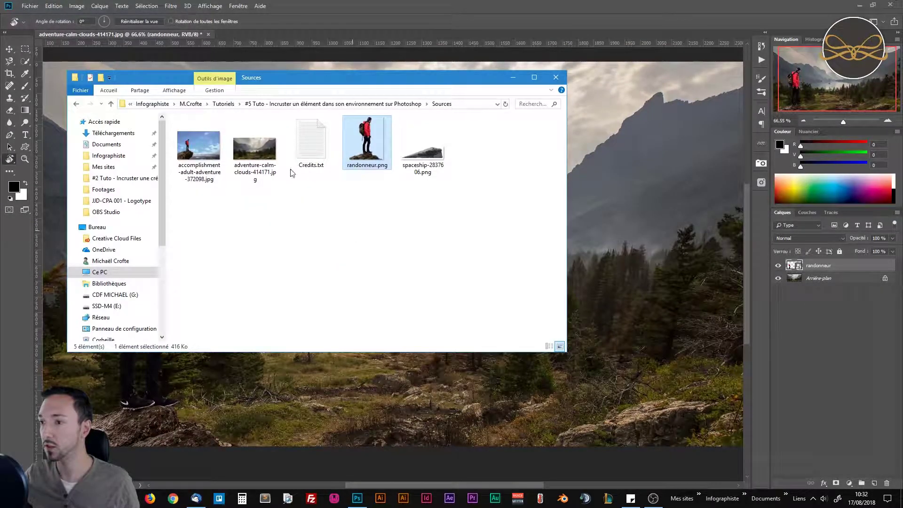
pyautogui.click(422, 152)
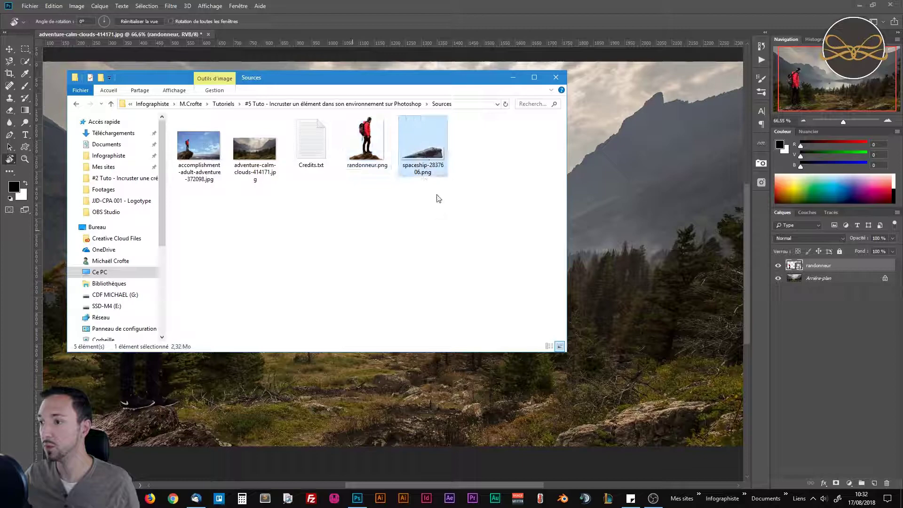
pyautogui.moveTo(422, 146); pyautogui.dragTo(625, 174)
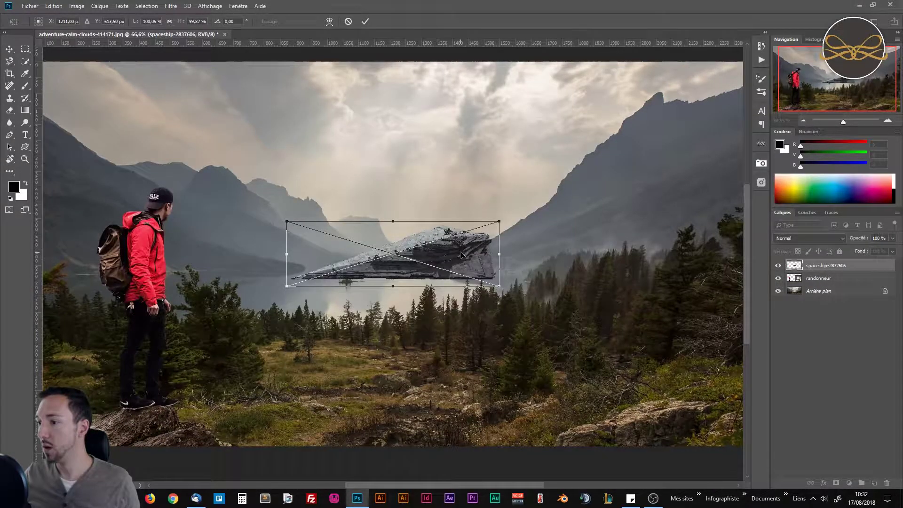
# Step: Move the spaceship into the sky so its rear overlaps the right mountain, enlarge it to about 146%, and confirm
pyautogui.moveTo(461, 256); pyautogui.dragTo(576, 144)
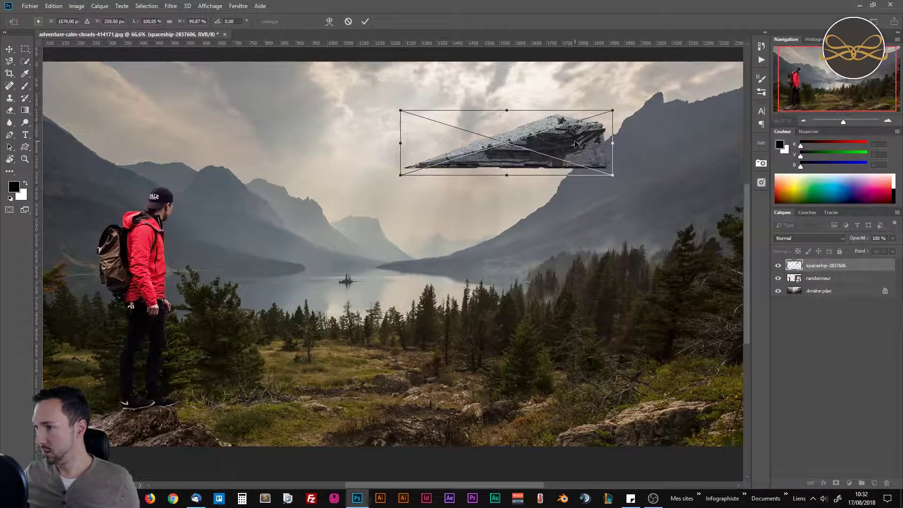
pyautogui.moveTo(402, 110); pyautogui.dragTo(300, 80)
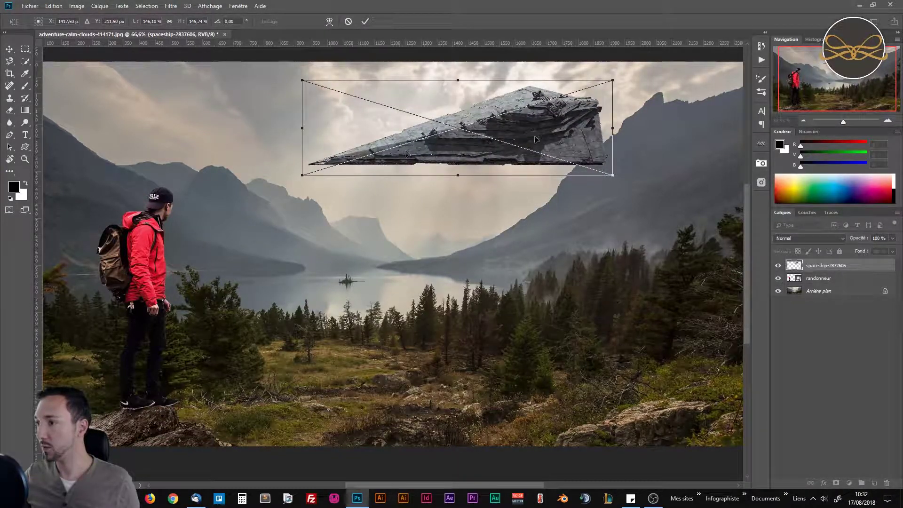
pyautogui.moveTo(550, 123); pyautogui.dragTo(550, 128)
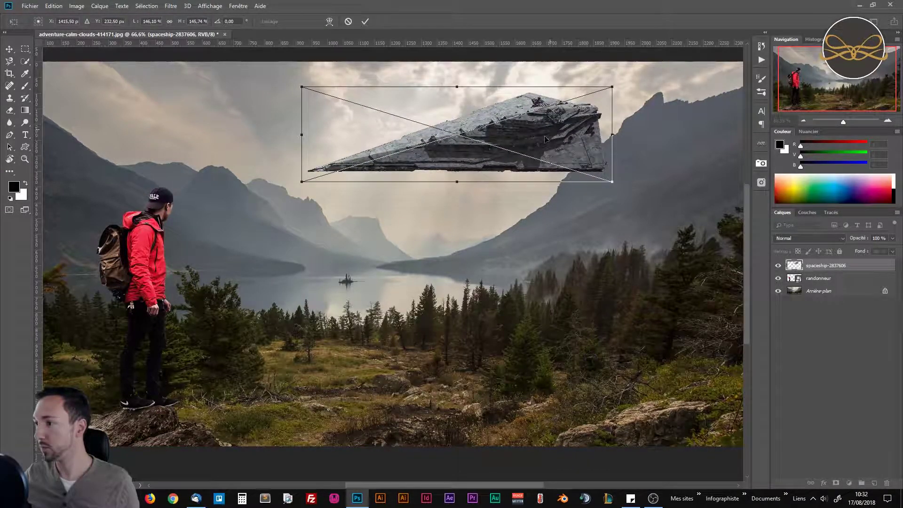
pyautogui.press('Return')
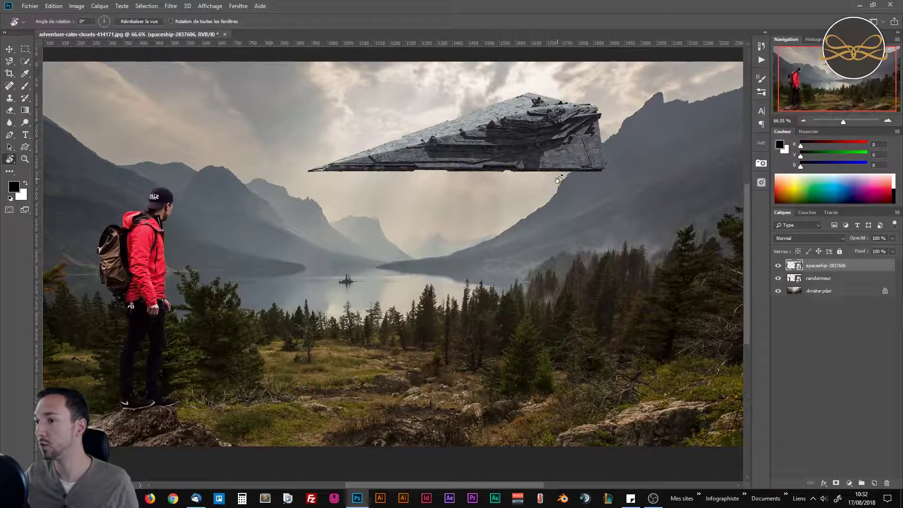
# Step: Set the spaceship layer's opacity to 50% and add a layer mask to it
pyautogui.scroll(5, 630, 157)
pyautogui.scroll(2, 591, 159)
pyautogui.moveTo(499, 199); pyautogui.dragTo(444, 369)
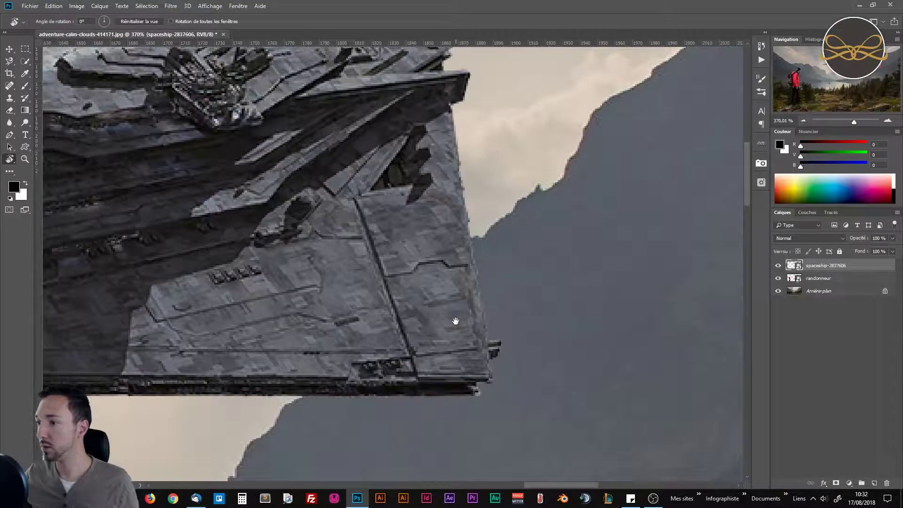
pyautogui.click(893, 240)
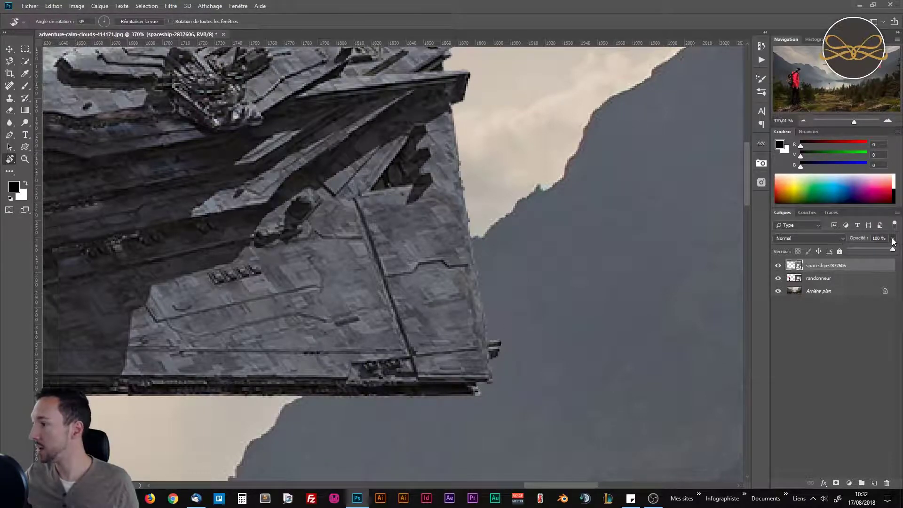
pyautogui.click(871, 249)
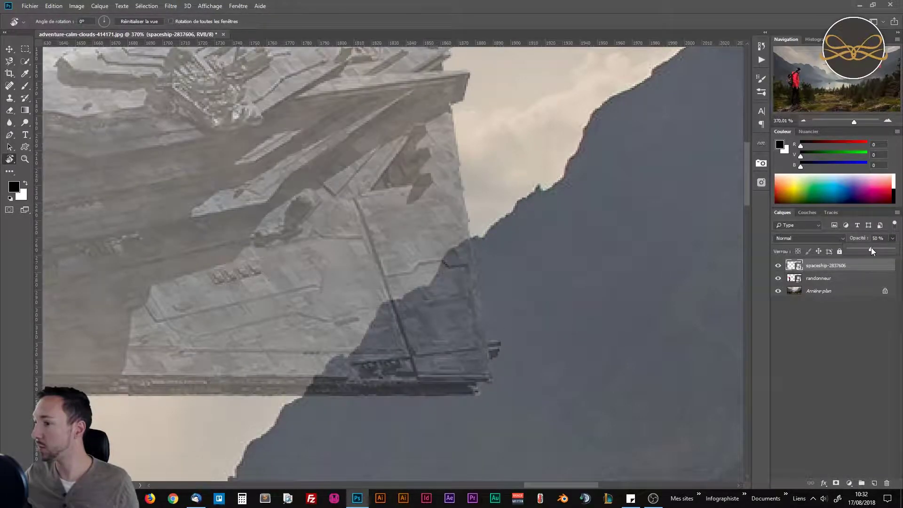
pyautogui.click(822, 266)
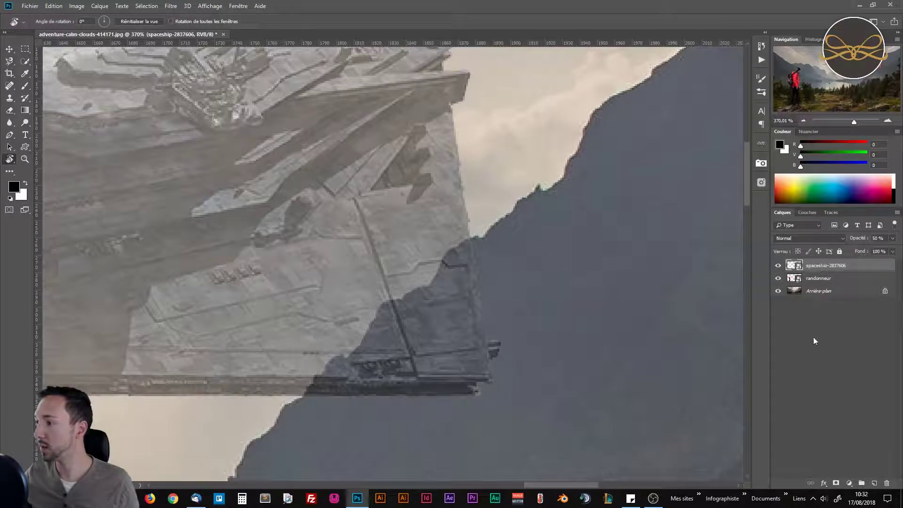
pyautogui.click(836, 483)
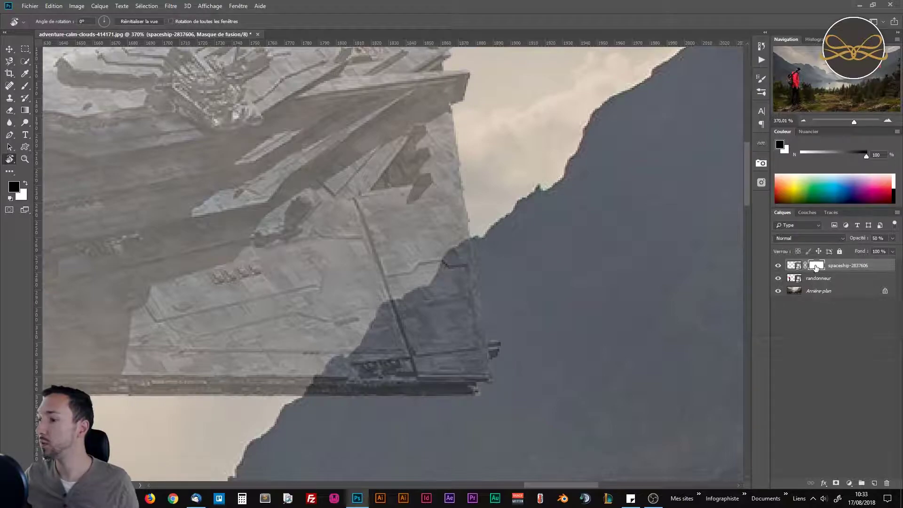
# Step: Set up the Brush tool with a round tip of about 21 px and 50% hardness for painting on the spaceship mask
pyautogui.click(25, 86)
pyautogui.moveTo(389, 295)
pyautogui.mouseDown()
pyautogui.moveTo(403, 294)
pyautogui.moveTo(249, 291)
pyautogui.moveTo(383, 297)
pyautogui.mouseUp()
pyautogui.moveTo(466, 281)
pyautogui.mouseDown()
pyautogui.moveTo(315, 289)
pyautogui.moveTo(460, 283)
pyautogui.moveTo(455, 385)
pyautogui.mouseUp()
pyautogui.scroll(3, 465, 279)
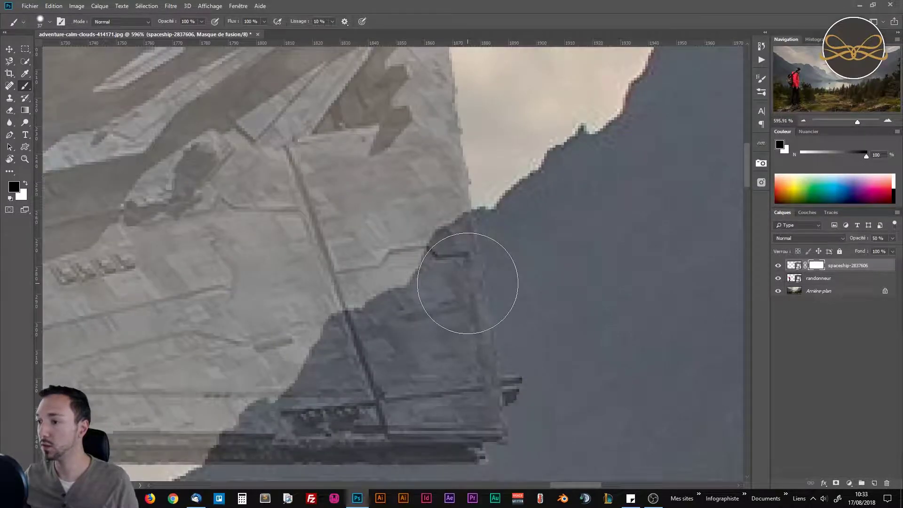
pyautogui.moveTo(487, 274); pyautogui.dragTo(478, 278)
pyautogui.scroll(2, 490, 272)
pyautogui.moveTo(485, 245); pyautogui.dragTo(485, 273)
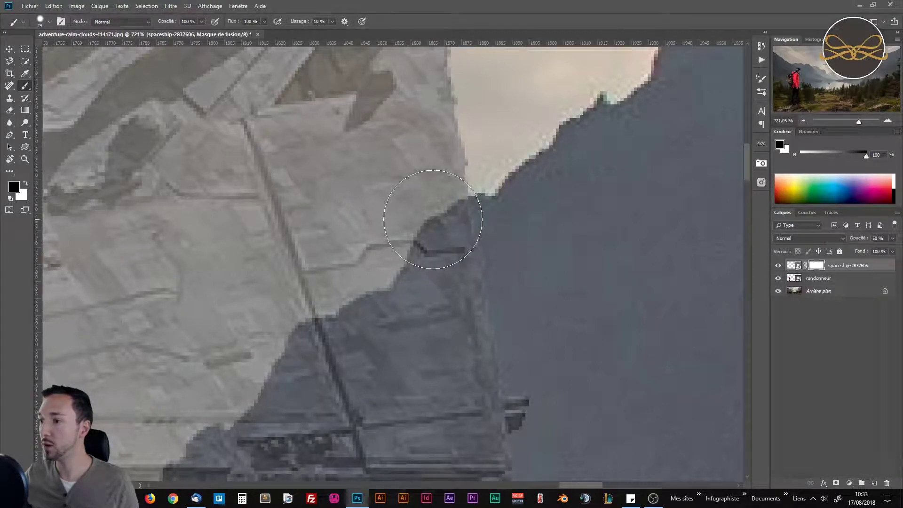
pyautogui.moveTo(437, 197)
pyautogui.mouseDown()
pyautogui.moveTo(436, 312)
pyautogui.moveTo(447, 292)
pyautogui.moveTo(454, 129)
pyautogui.moveTo(452, 157)
pyautogui.mouseUp()
pyautogui.moveTo(402, 206)
pyautogui.mouseDown()
pyautogui.moveTo(496, 207)
pyautogui.moveTo(387, 204)
pyautogui.mouseUp()
pyautogui.moveTo(447, 253); pyautogui.dragTo(452, 216)
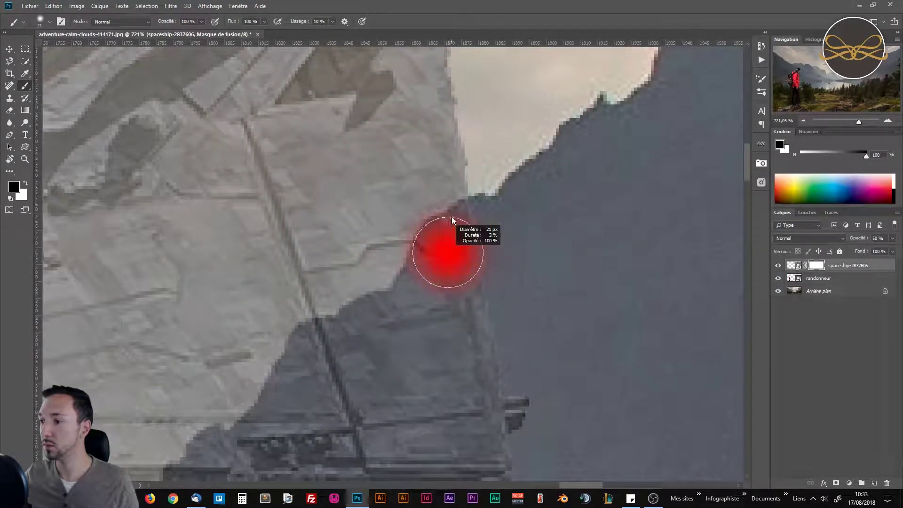
pyautogui.moveTo(449, 303); pyautogui.dragTo(451, 283)
pyautogui.rightClick(457, 248)
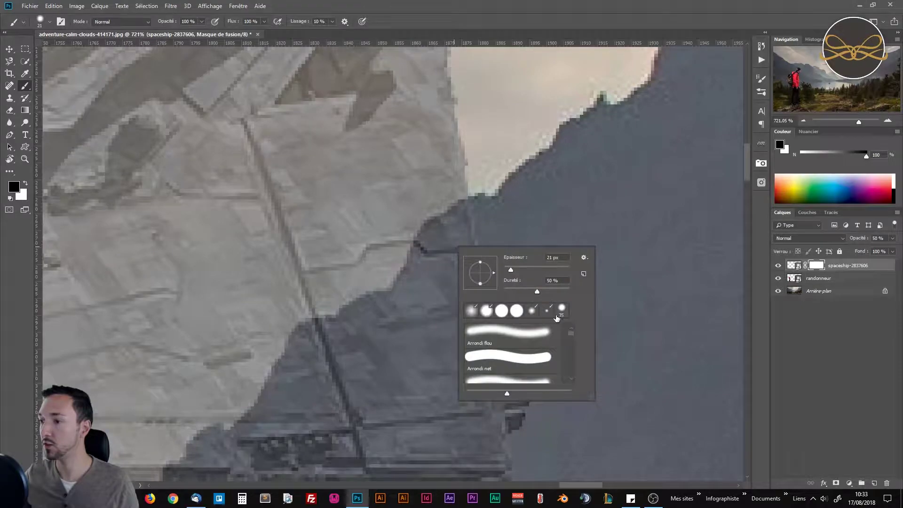
pyautogui.rightClick(459, 203)
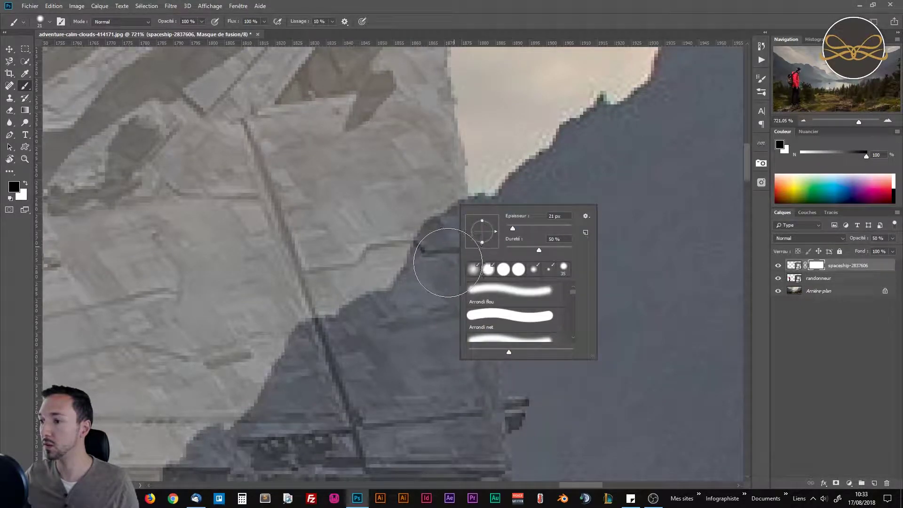
# Step: Paint black on the spaceship mask along the mountain ridge to hide the rear of the ship overlapping the mountain
pyautogui.moveTo(438, 263); pyautogui.dragTo(439, 277)
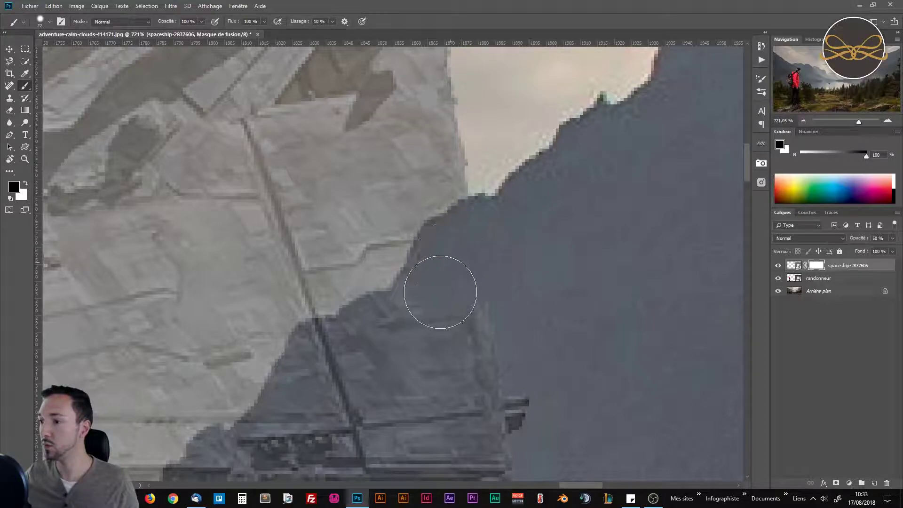
pyautogui.moveTo(512, 357); pyautogui.dragTo(543, 203)
pyautogui.moveTo(555, 264)
pyautogui.mouseDown()
pyautogui.moveTo(541, 338)
pyautogui.moveTo(464, 258)
pyautogui.moveTo(461, 147)
pyautogui.moveTo(504, 104)
pyautogui.moveTo(459, 147)
pyautogui.moveTo(392, 167)
pyautogui.moveTo(354, 324)
pyautogui.moveTo(352, 260)
pyautogui.moveTo(329, 259)
pyautogui.moveTo(270, 298)
pyautogui.moveTo(248, 343)
pyautogui.moveTo(233, 337)
pyautogui.mouseUp()
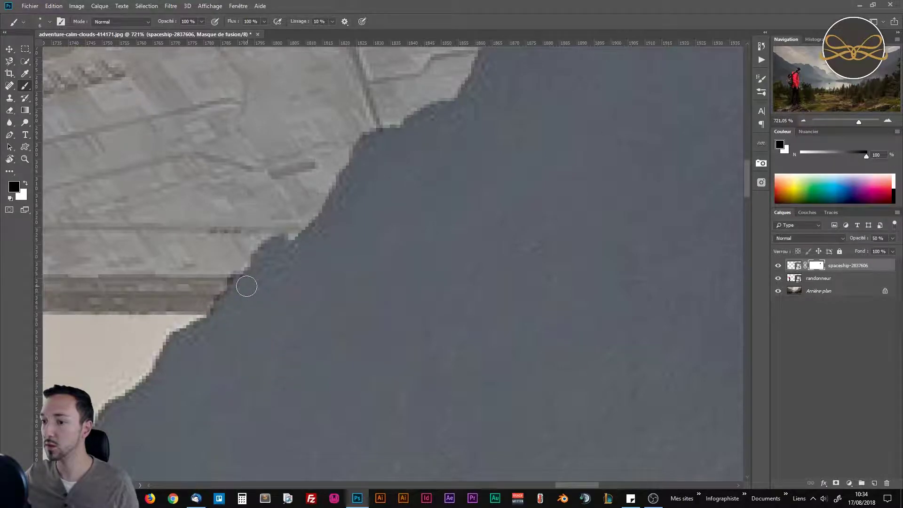
# Step: Restore the spaceship layer's opacity to 100%
pyautogui.scroll(-3, 353, 245)
pyautogui.scroll(-2, 354, 245)
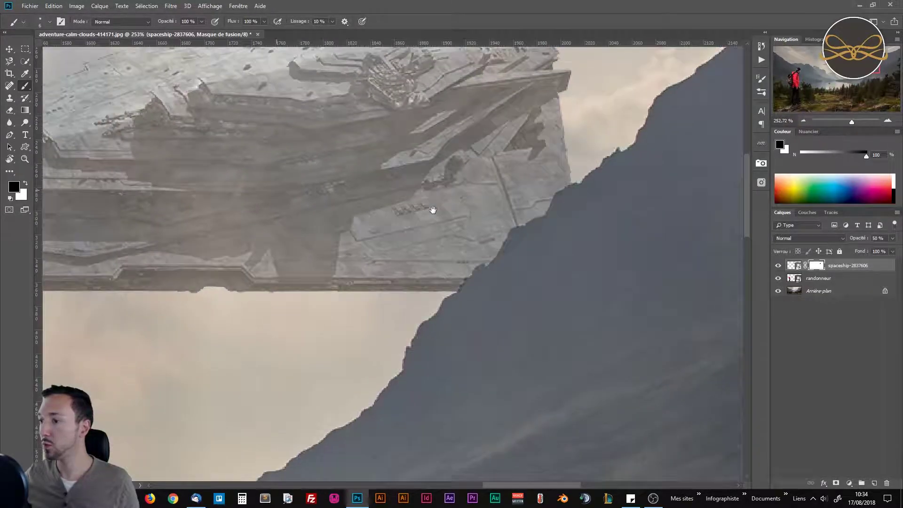
pyautogui.click(892, 238)
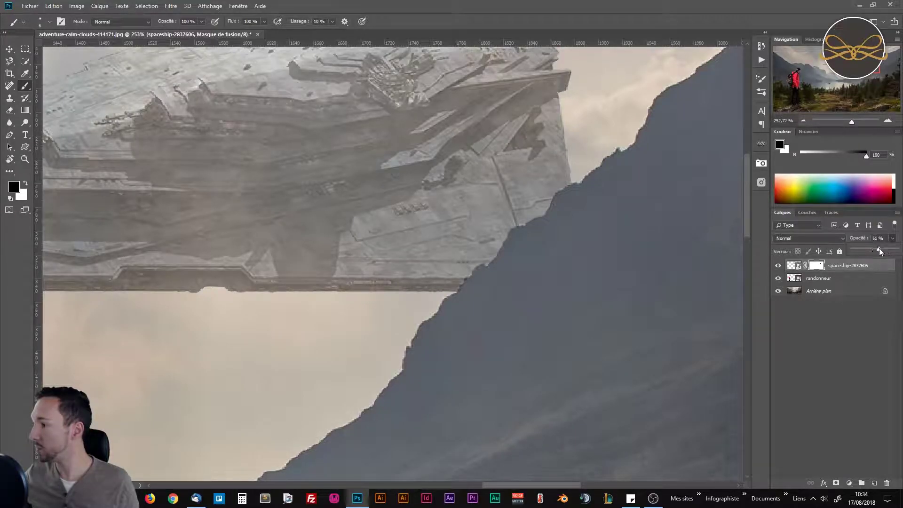
pyautogui.moveTo(874, 249); pyautogui.dragTo(895, 249)
pyautogui.scroll(-5, 412, 244)
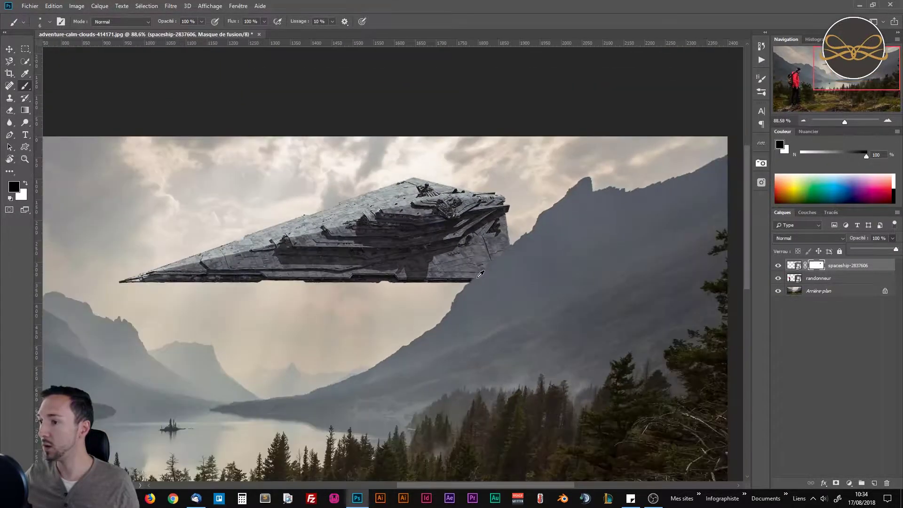
pyautogui.scroll(-2, 412, 244)
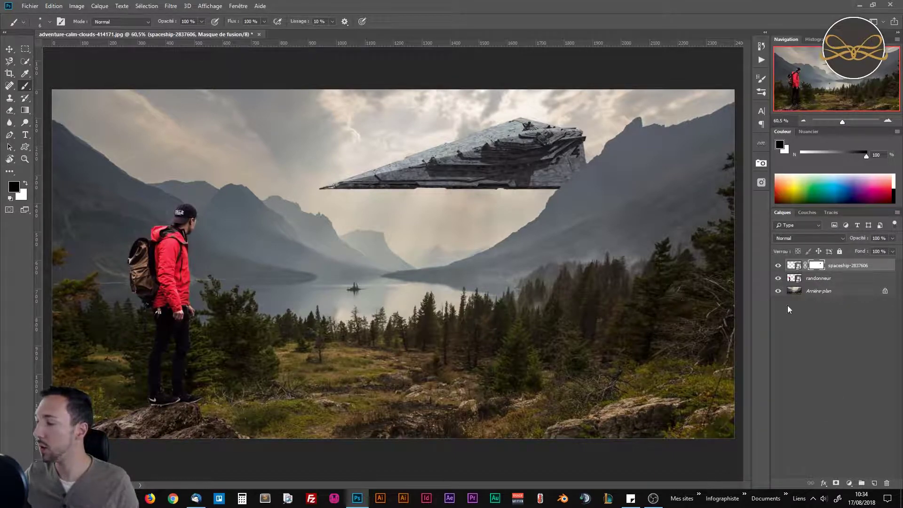
# Step: Add a Curves adjustment layer above the spaceship and delete its layer mask
pyautogui.click(850, 483)
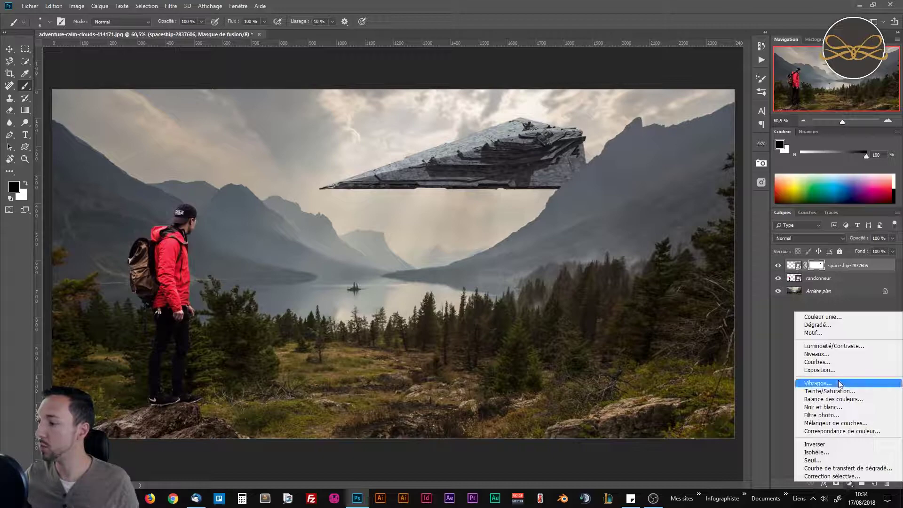
pyautogui.click(816, 362)
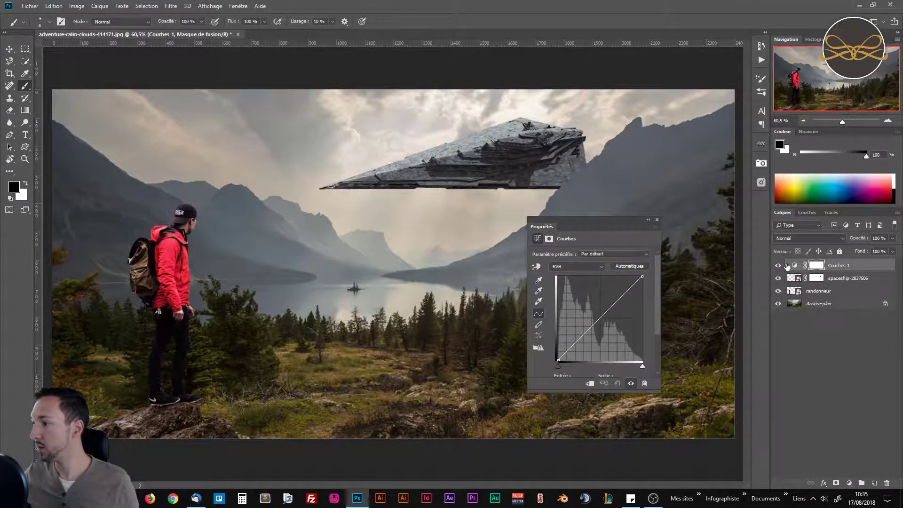
pyautogui.click(816, 266)
pyautogui.rightClick(816, 265)
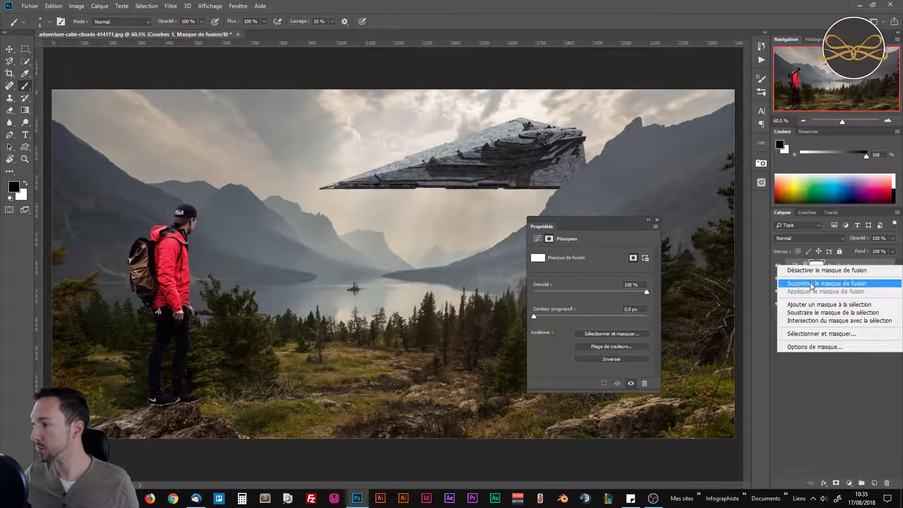
pyautogui.click(811, 284)
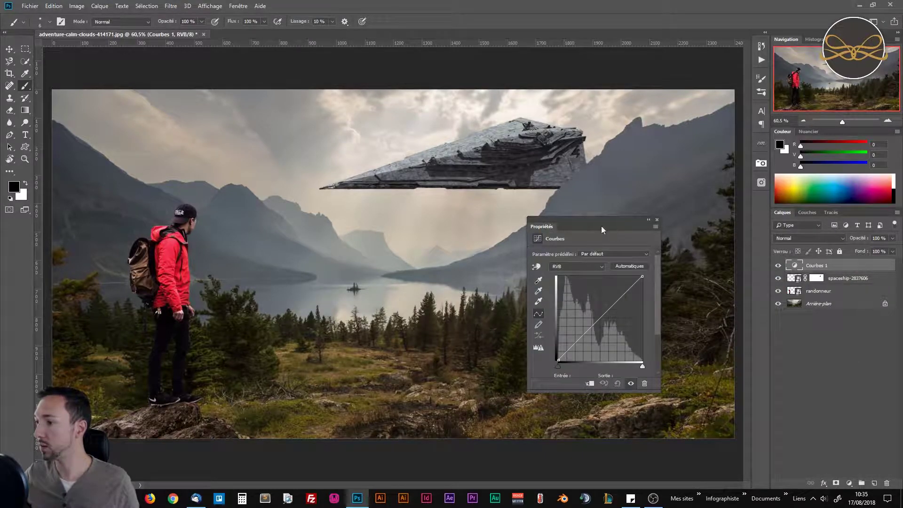
pyautogui.moveTo(595, 221); pyautogui.dragTo(646, 209)
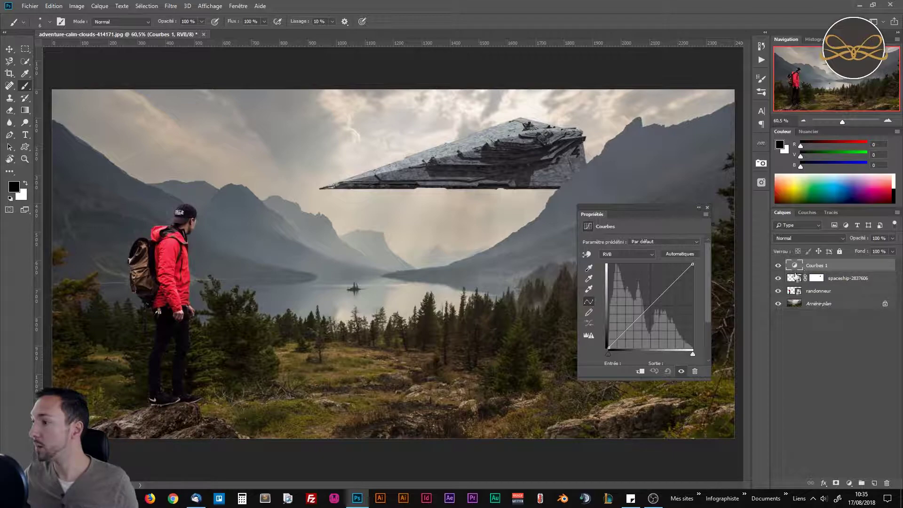
pyautogui.moveTo(644, 311); pyautogui.dragTo(634, 292)
pyautogui.hotkey('ctrl', 'alt', 'z')
pyautogui.hotkey('ctrl', 'alt', 'z')
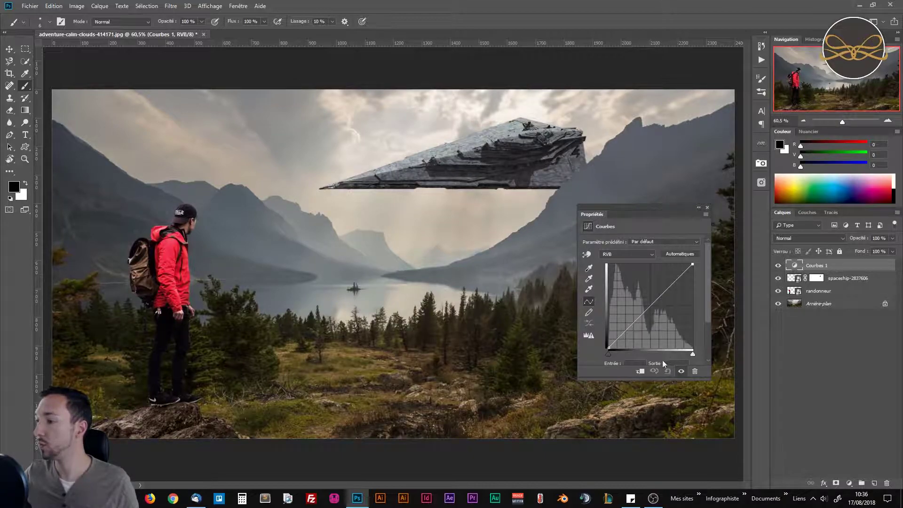
# Step: Clip the Curves adjustment to the spaceship layer so it affects only the ship
pyautogui.moveTo(661, 209); pyautogui.dragTo(674, 199)
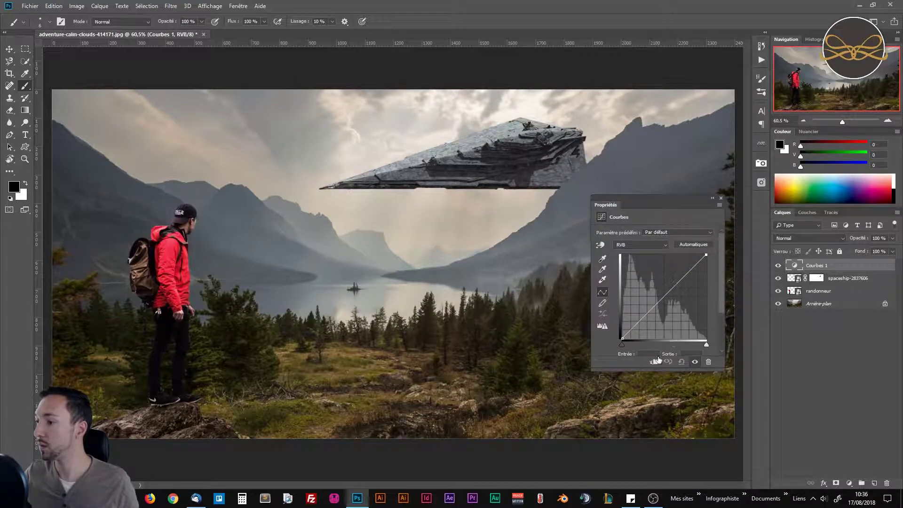
pyautogui.click(653, 362)
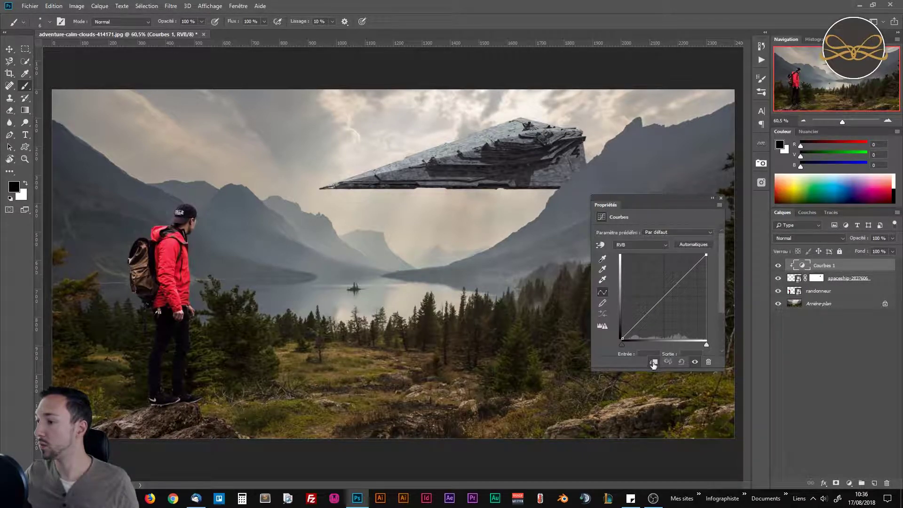
pyautogui.click(653, 361)
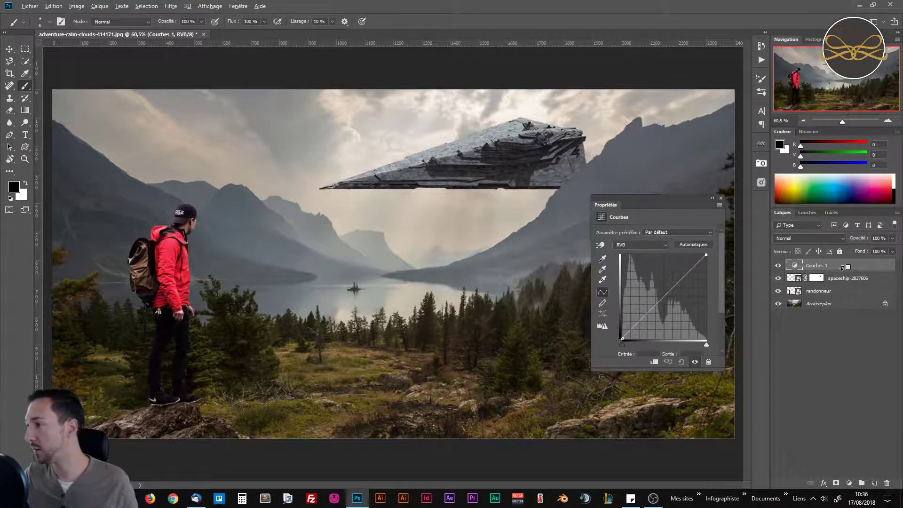
pyautogui.keyDown('alt'); pyautogui.click(842, 267); pyautogui.keyUp('alt')
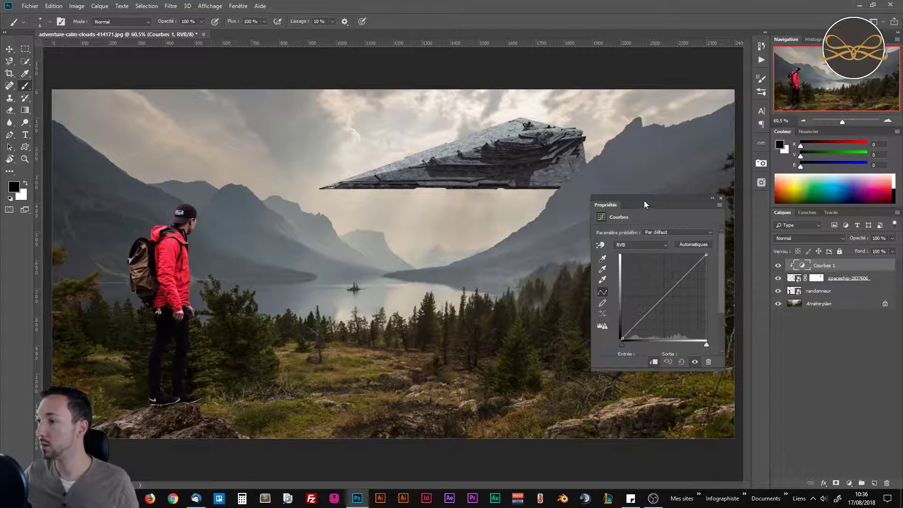
pyautogui.moveTo(646, 288); pyautogui.dragTo(646, 278)
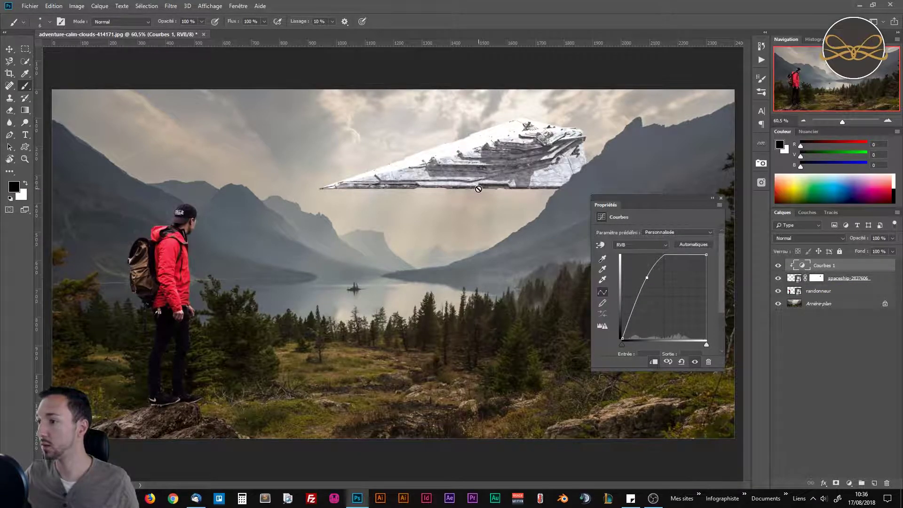
pyautogui.hotkey('ctrl', 'z')
pyautogui.moveTo(655, 197)
pyautogui.mouseDown()
pyautogui.moveTo(637, 201)
pyautogui.moveTo(655, 215)
pyautogui.mouseUp()
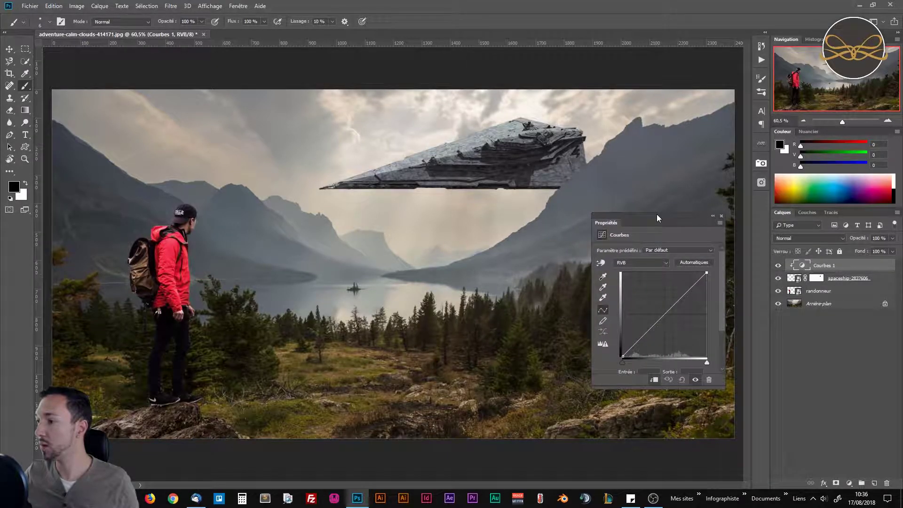
# Step: Open the automatic correction options for the Curves adjustment and choose the algorithm "Rechercher les couleurs claires et foncées"
pyautogui.click(720, 224)
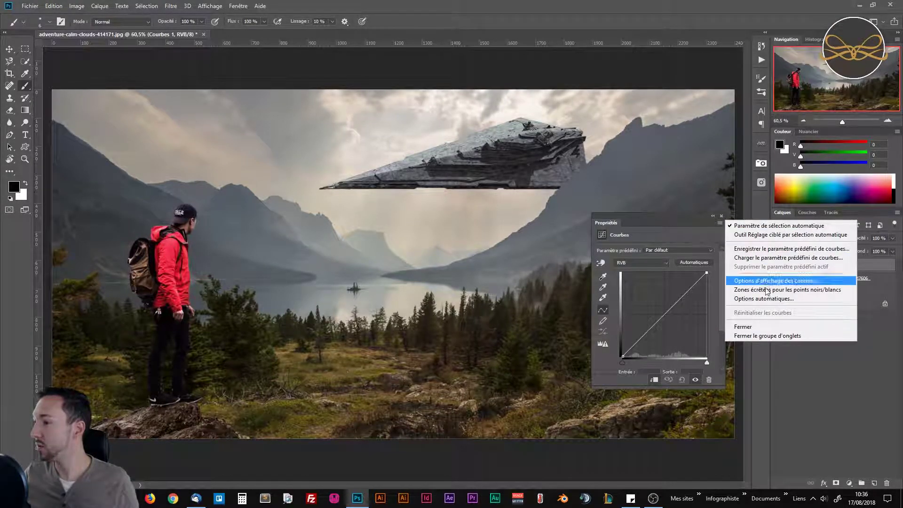
pyautogui.click(752, 299)
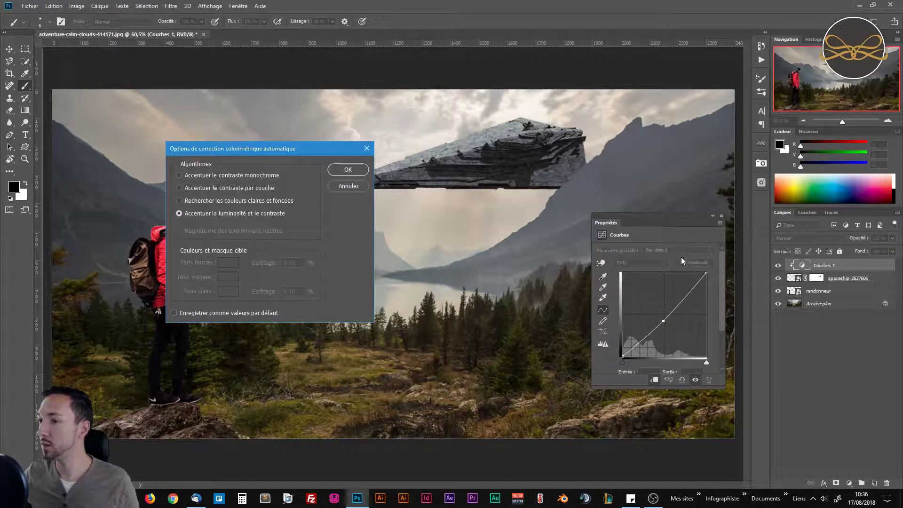
pyautogui.moveTo(318, 153); pyautogui.dragTo(492, 221)
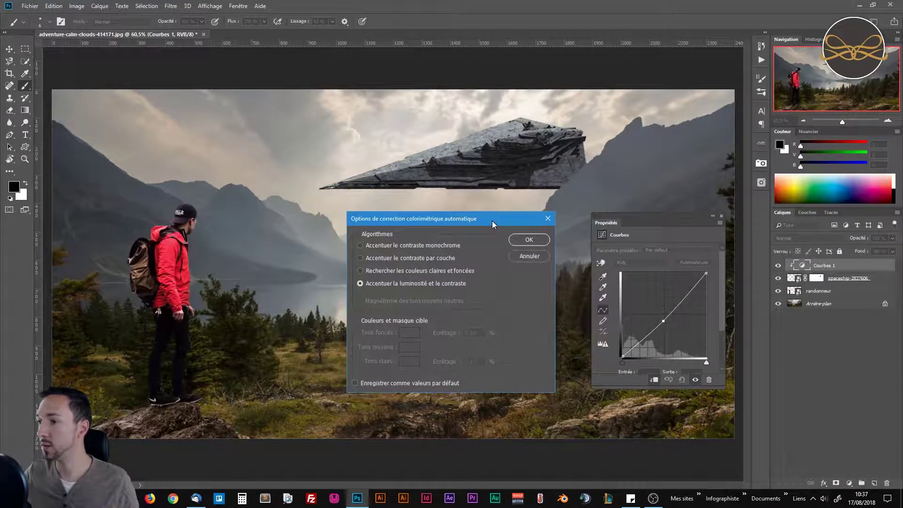
pyautogui.click(382, 271)
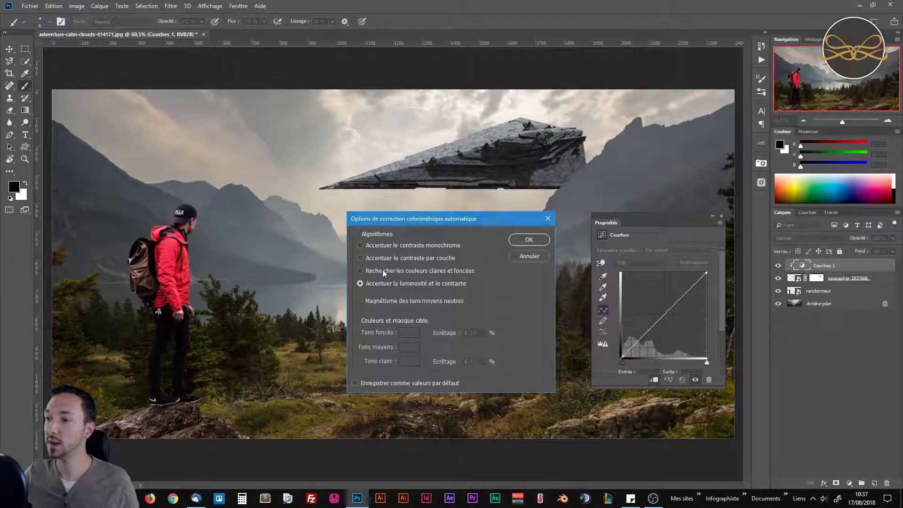
pyautogui.moveTo(430, 220); pyautogui.dragTo(419, 220)
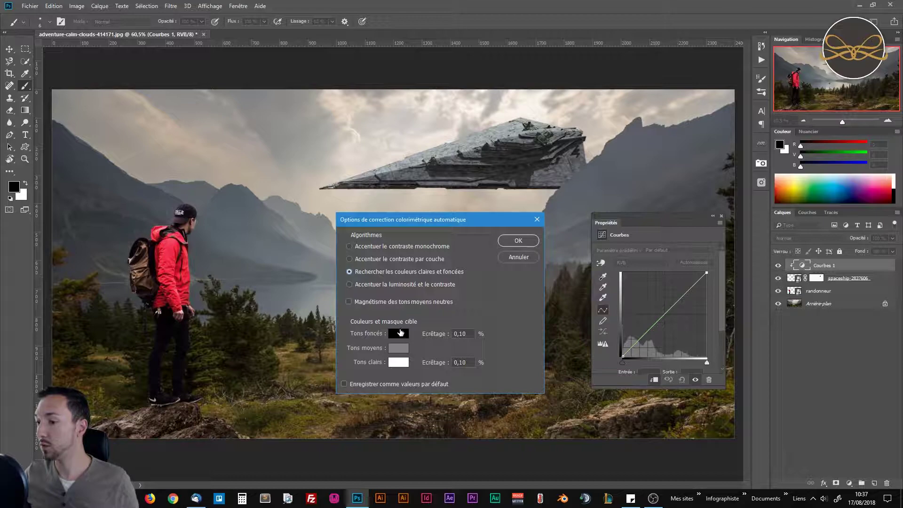
pyautogui.moveTo(438, 223); pyautogui.dragTo(472, 267)
# Step: Set the shadows target colour to the blue-grey 565d65 sampled from the mountain beside the ship's rear
pyautogui.click(326, 337)
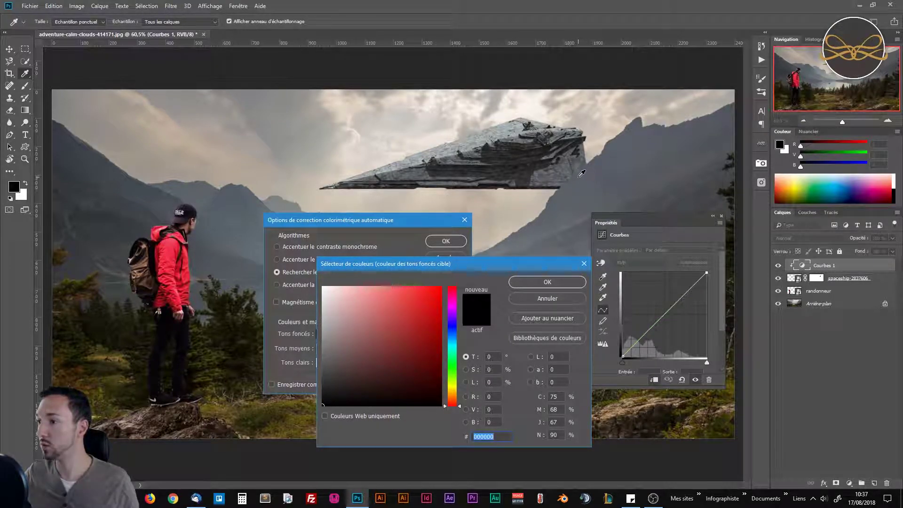
pyautogui.click(581, 173)
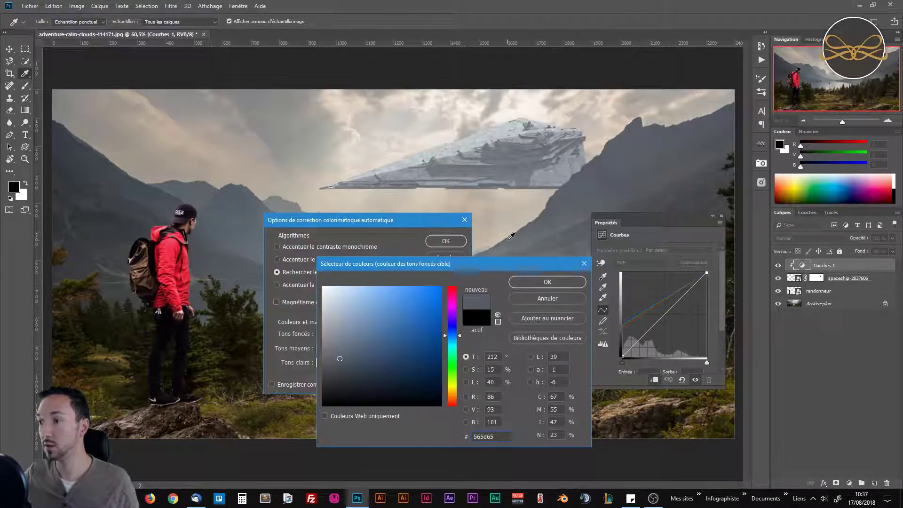
pyautogui.click(532, 283)
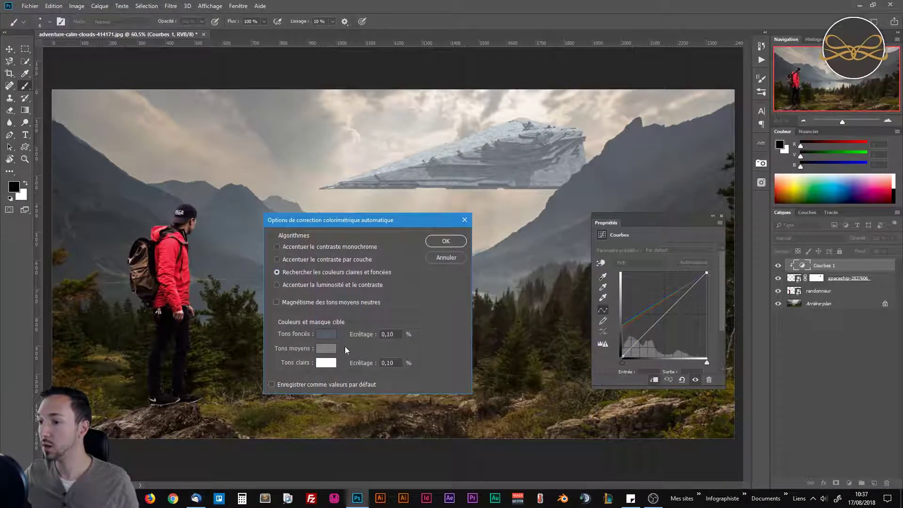
# Step: Set the highlights target colour to the near-white f8f5f0 sampled from the bright sky just above the ship
pyautogui.click(325, 363)
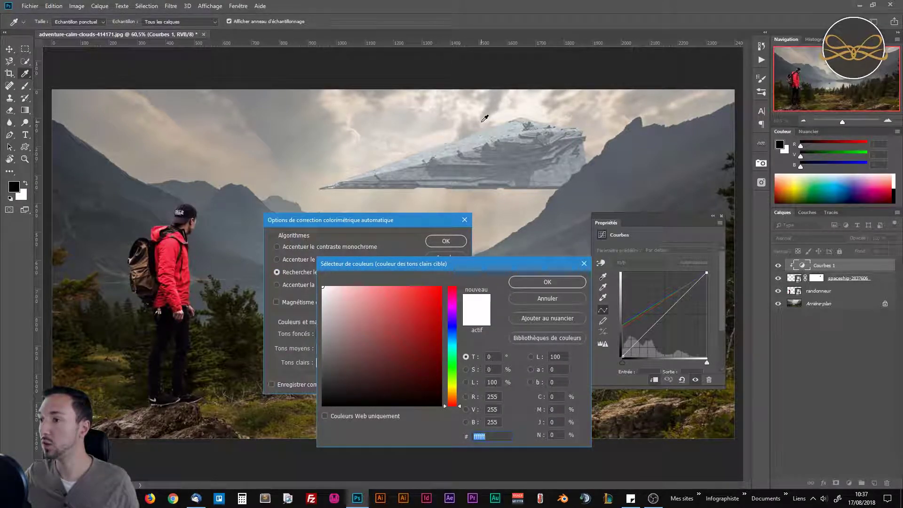
pyautogui.click(526, 106)
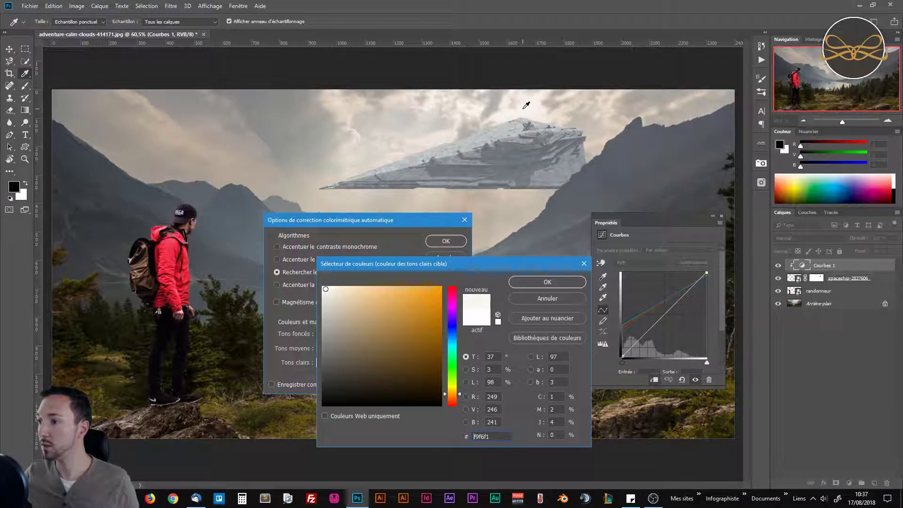
pyautogui.click(525, 106)
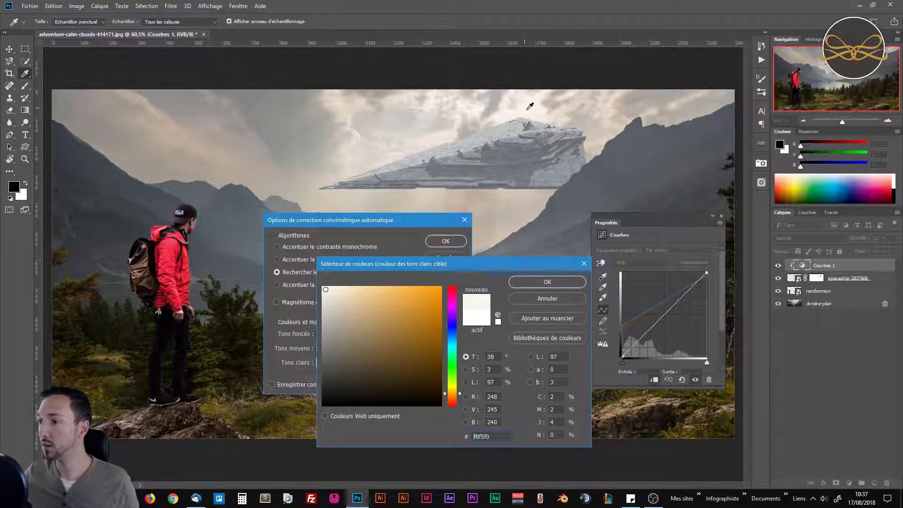
pyautogui.click(535, 280)
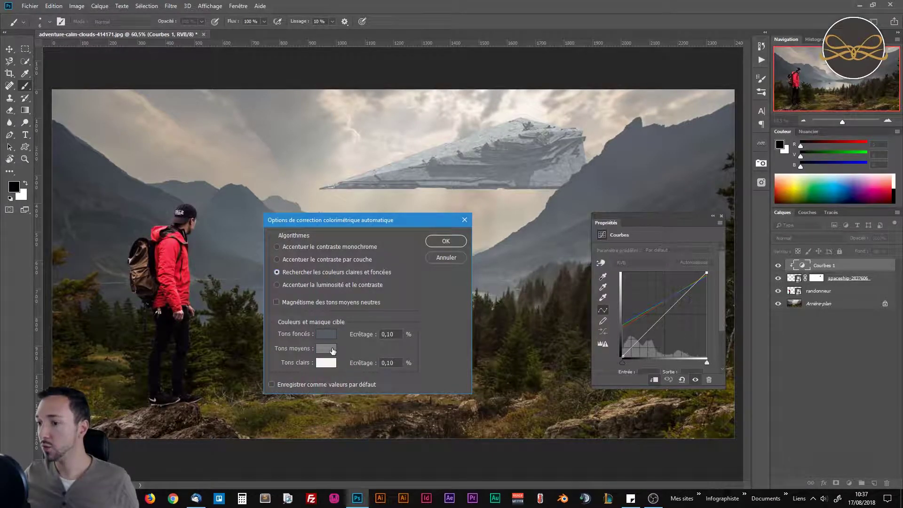
# Step: Set the midtones target colour to the light grey d0cbc5 sampled from the clouds above the ship's nose
pyautogui.click(331, 351)
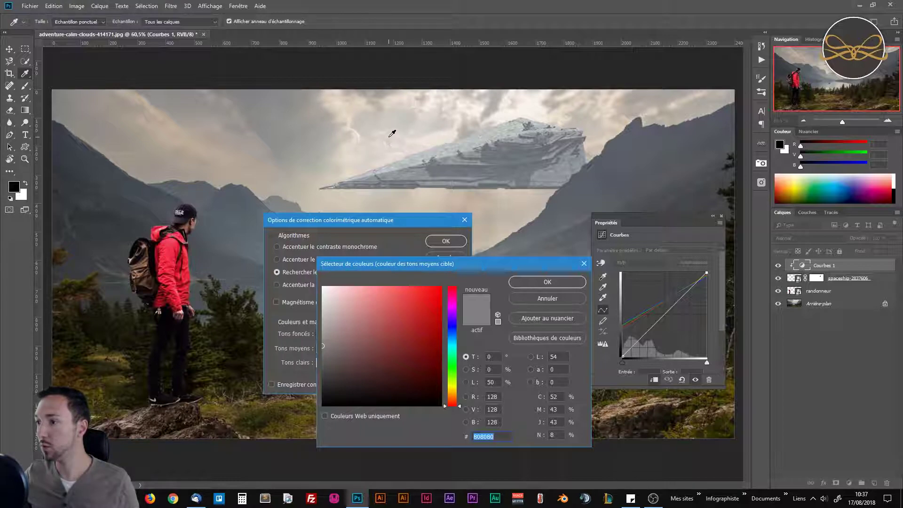
pyautogui.click(393, 117)
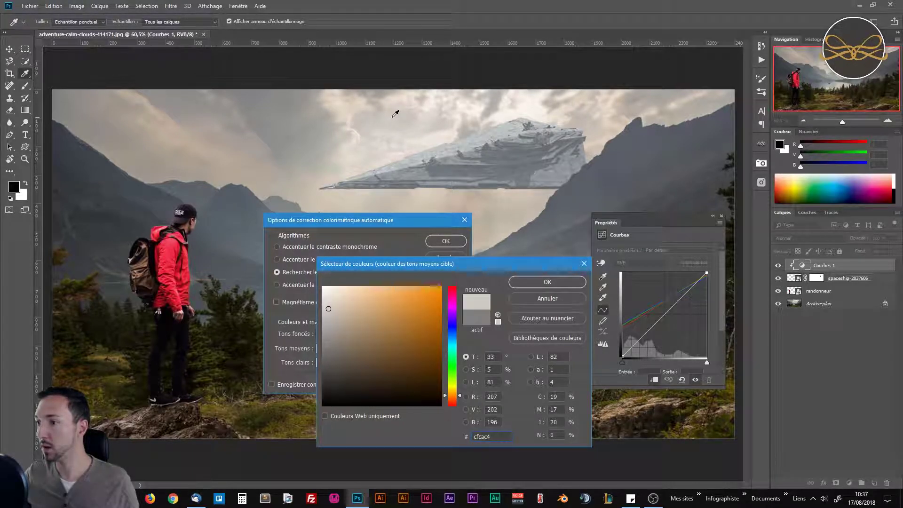
pyautogui.moveTo(393, 116); pyautogui.dragTo(395, 120)
pyautogui.click(394, 114)
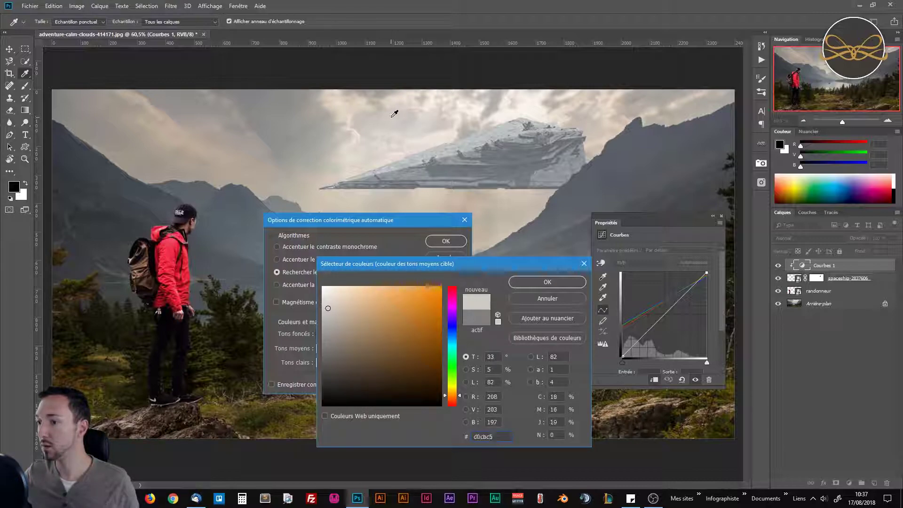
pyautogui.click(530, 282)
# Step: Accept the ship's automatic colour correction without saving the new target colours as defaults
pyautogui.moveTo(371, 221); pyautogui.dragTo(263, 140)
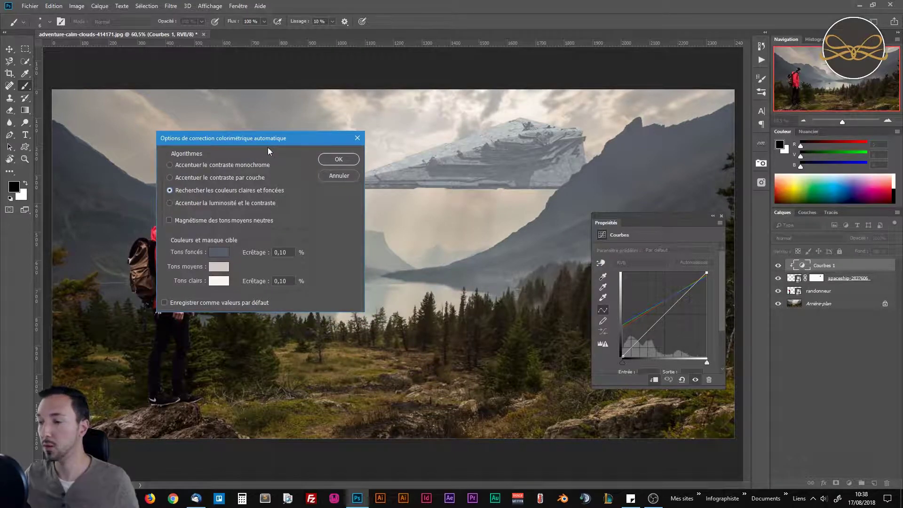
pyautogui.click(339, 159)
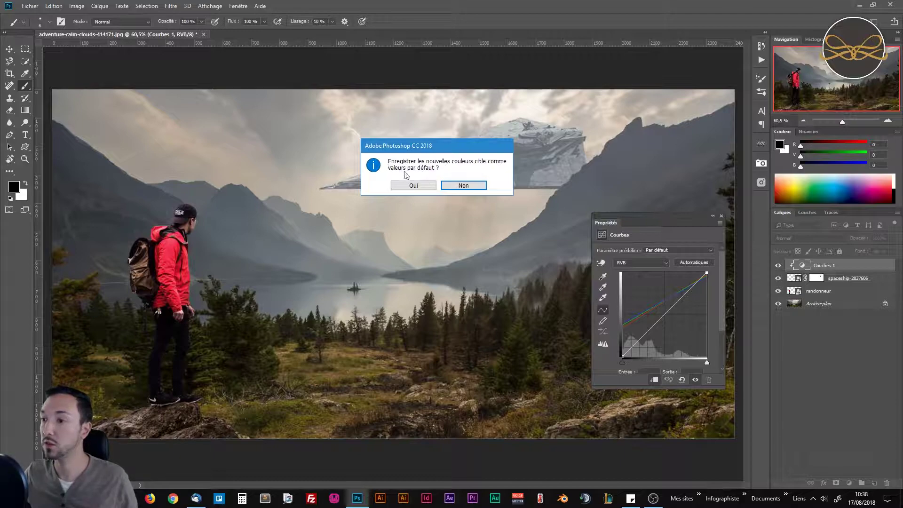
pyautogui.moveTo(438, 148); pyautogui.dragTo(405, 152)
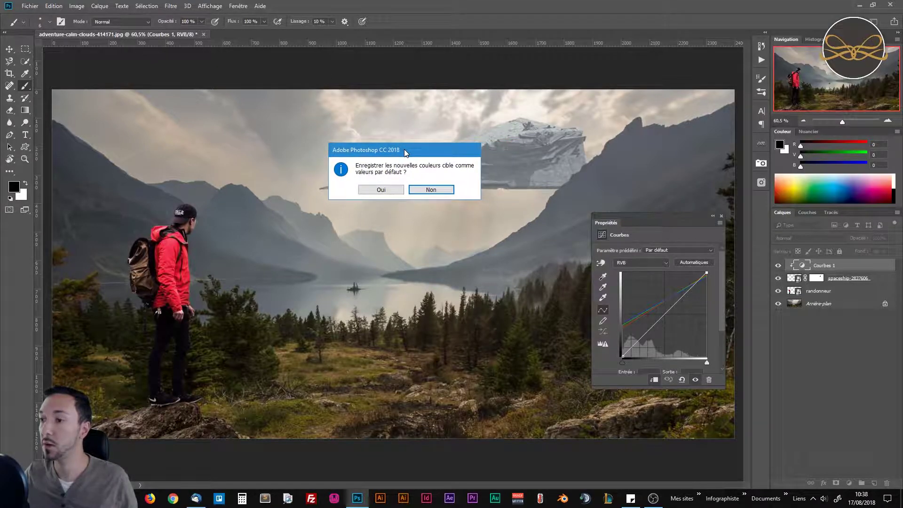
pyautogui.click(437, 192)
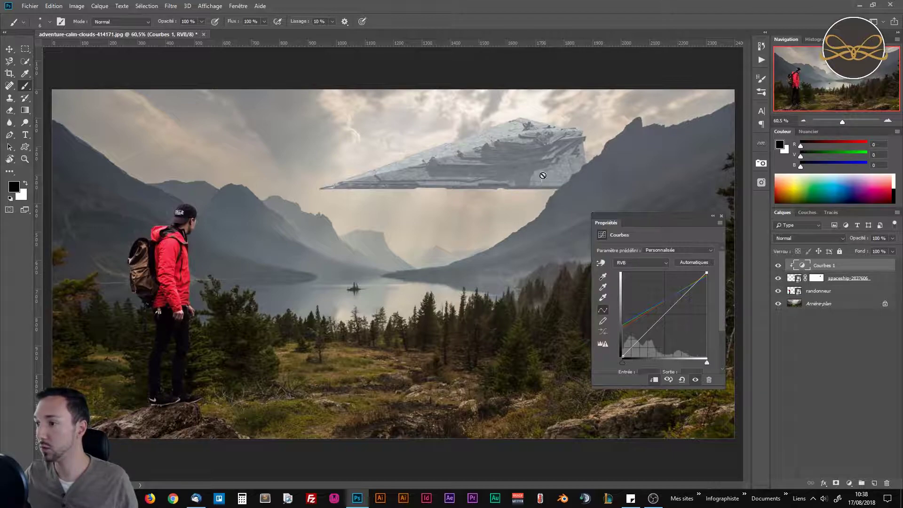
# Step: Add a Curves adjustment layer directly above the "randonneur" layer
pyautogui.click(801, 295)
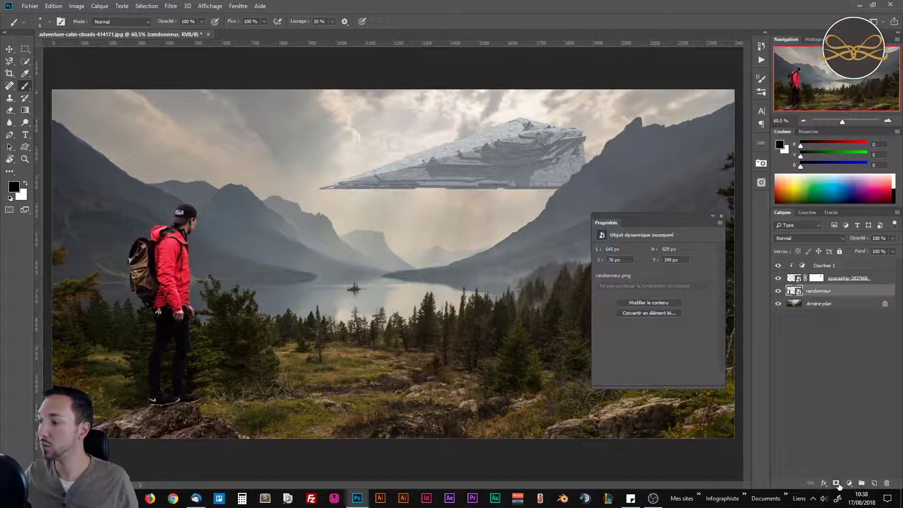
pyautogui.click(848, 483)
pyautogui.click(808, 363)
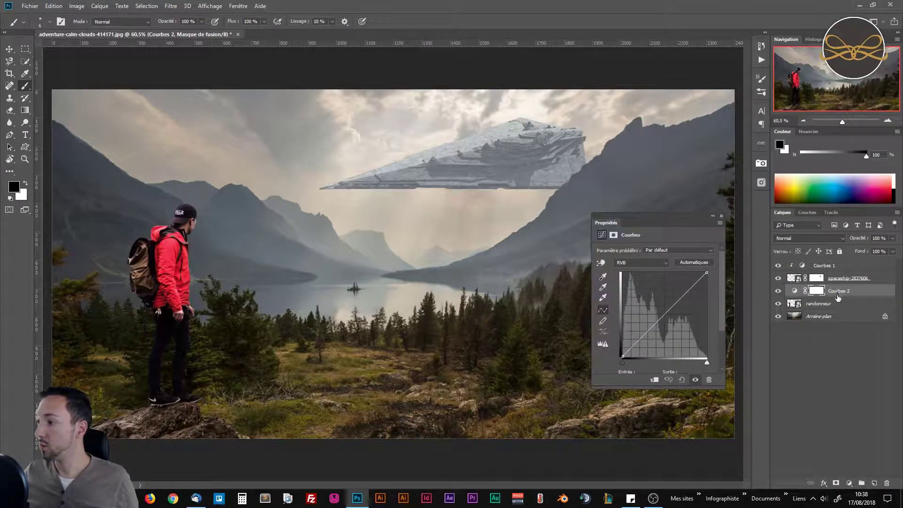
# Step: Clip the new Curves adjustment to the hiker layer and delete the adjustment's layer mask
pyautogui.moveTo(837, 294); pyautogui.dragTo(837, 291)
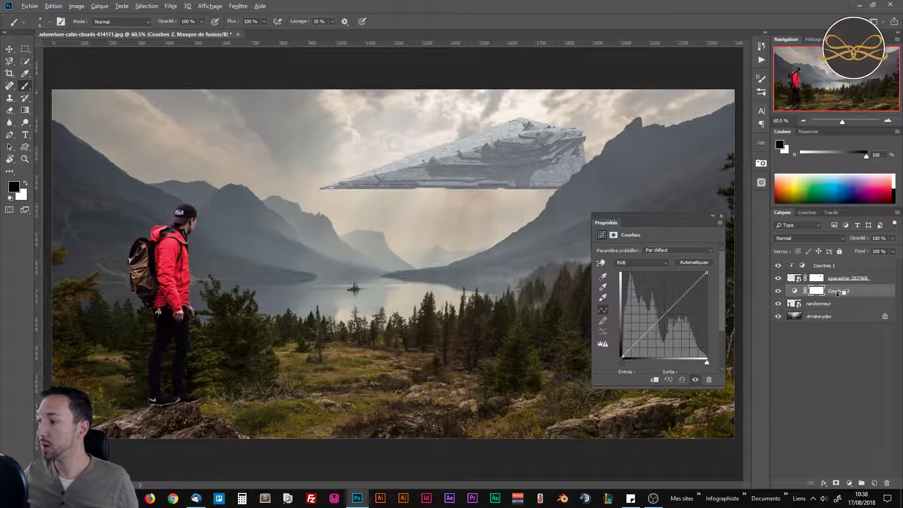
pyautogui.keyDown('alt'); pyautogui.click(838, 291); pyautogui.keyUp('alt')
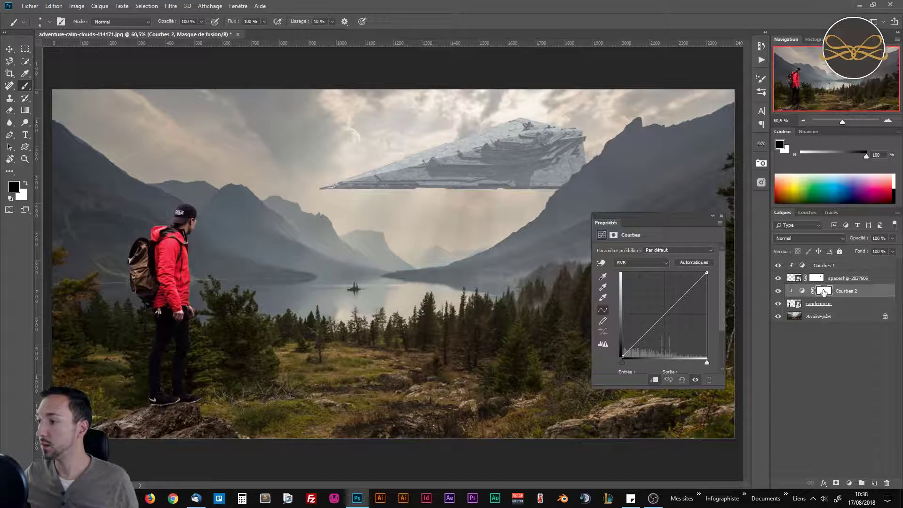
pyautogui.rightClick(824, 292)
pyautogui.click(816, 309)
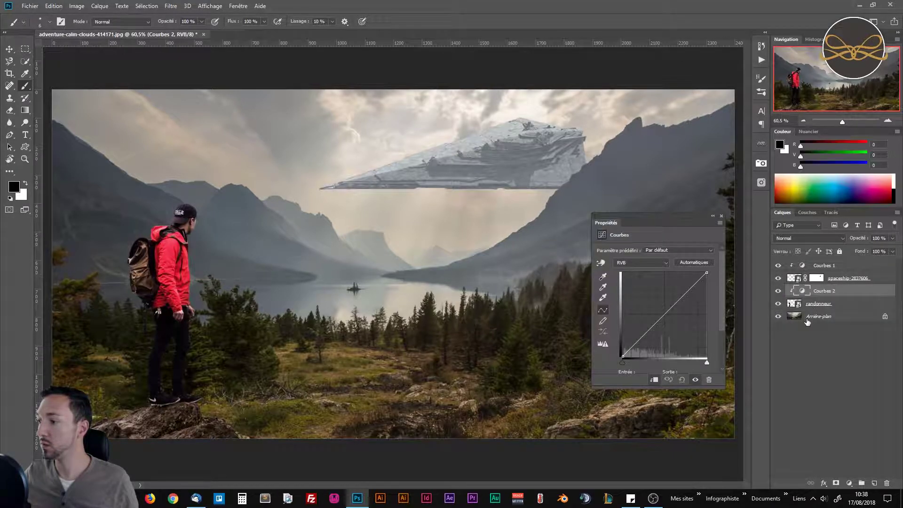
# Step: Open the automatic correction options for the hiker's Curves and choose the algorithm "Rechercher les couleurs claires et foncées"
pyautogui.click(719, 223)
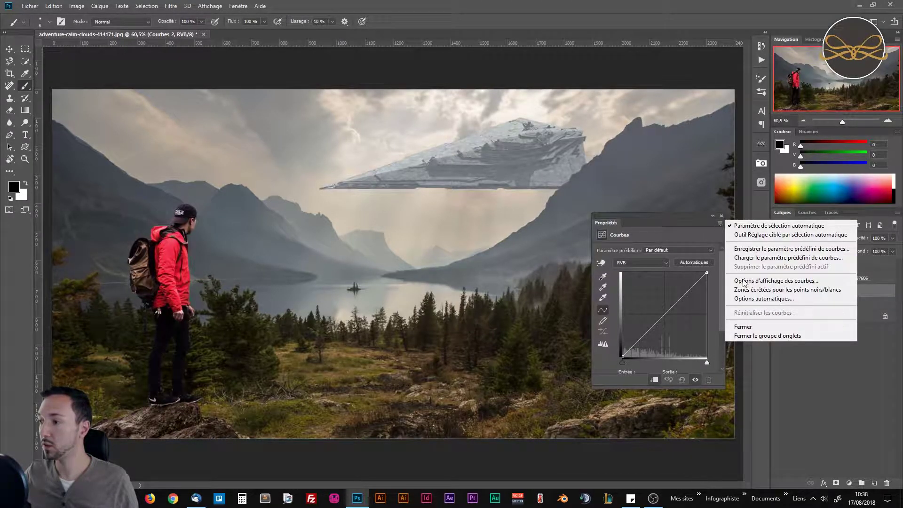
pyautogui.click(749, 298)
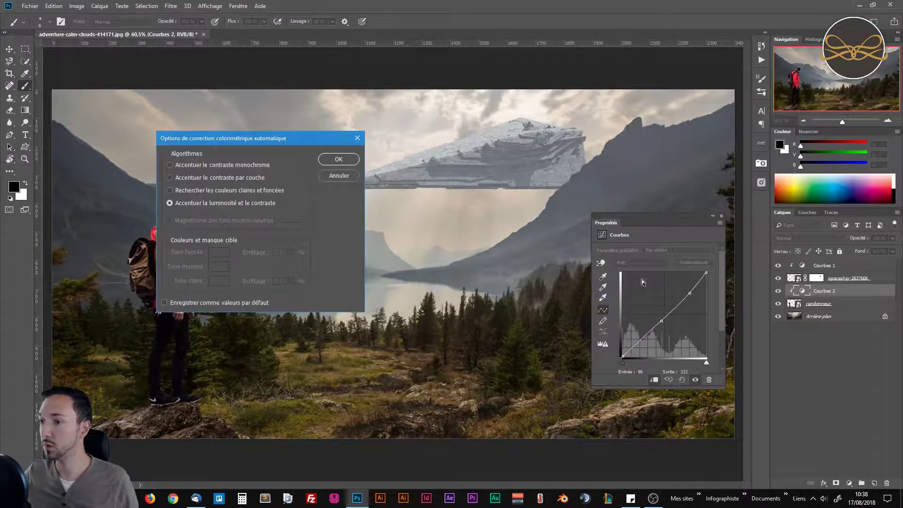
pyautogui.click(199, 190)
pyautogui.moveTo(257, 138); pyautogui.dragTo(390, 150)
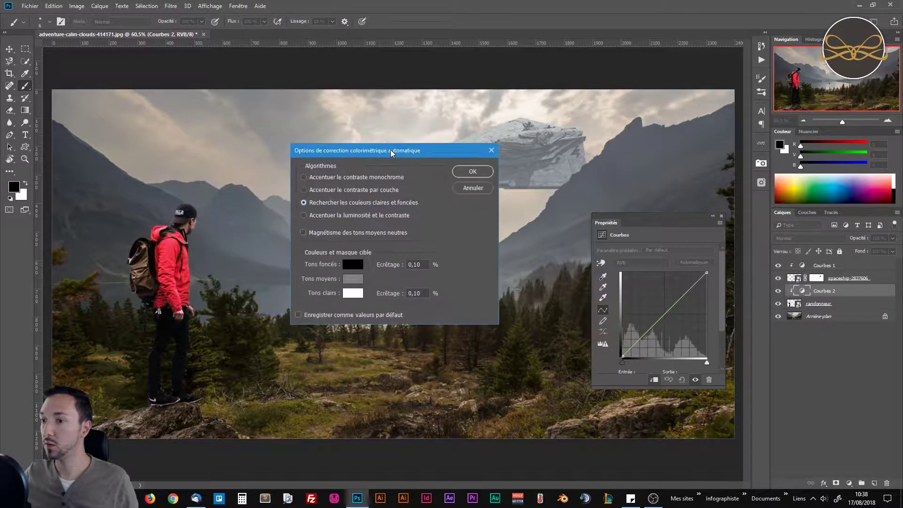
# Step: Set the shadows target colour to the near-black 030000 sampled from the dark area beside the hiker's legs
pyautogui.click(355, 265)
pyautogui.moveTo(416, 264); pyautogui.dragTo(431, 167)
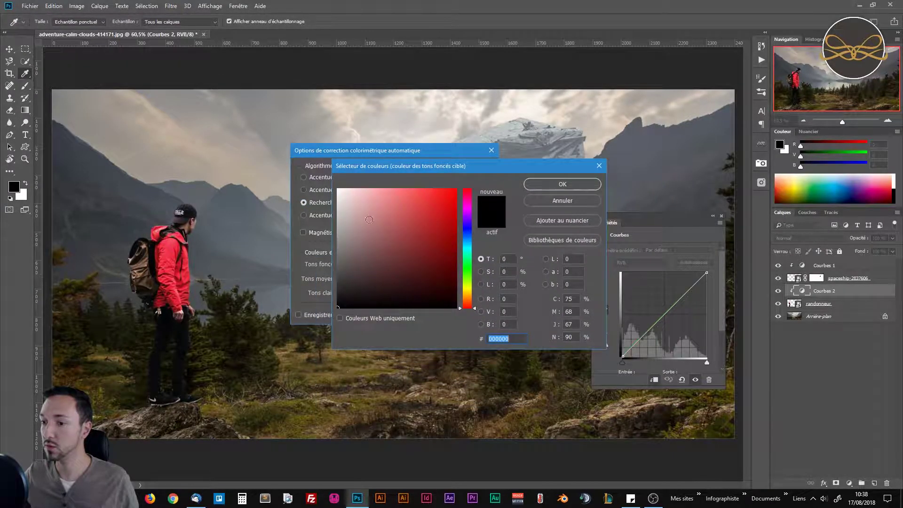
pyautogui.click(191, 369)
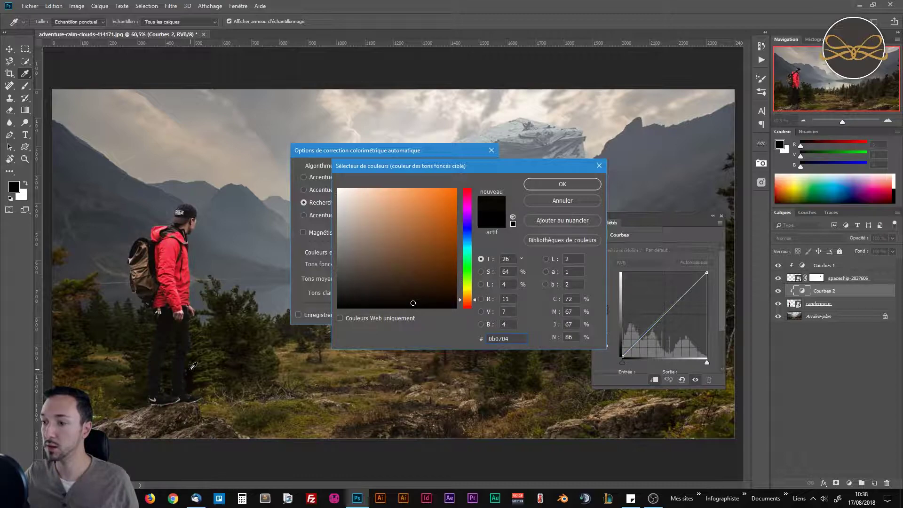
pyautogui.click(193, 366)
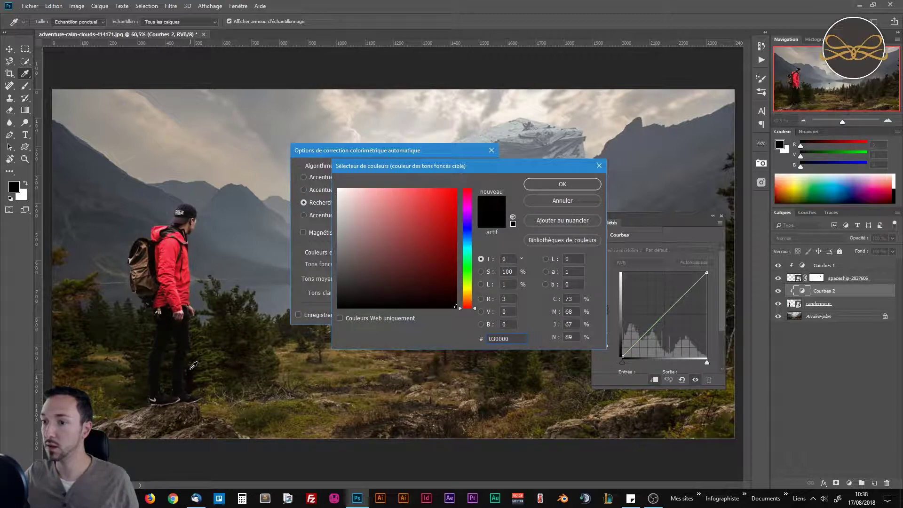
pyautogui.click(547, 183)
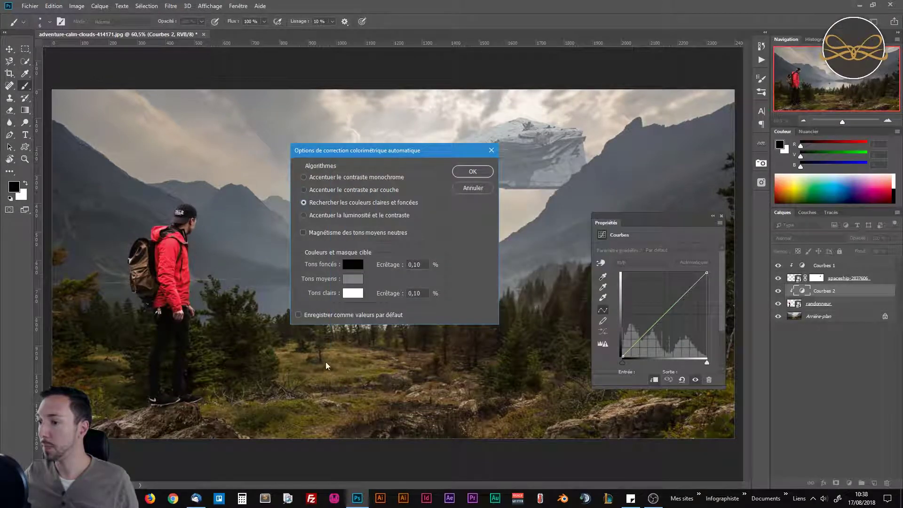
# Step: Sample the highlights target colour from the large rock in the right foreground and lighten it to eddbbd
pyautogui.click(353, 294)
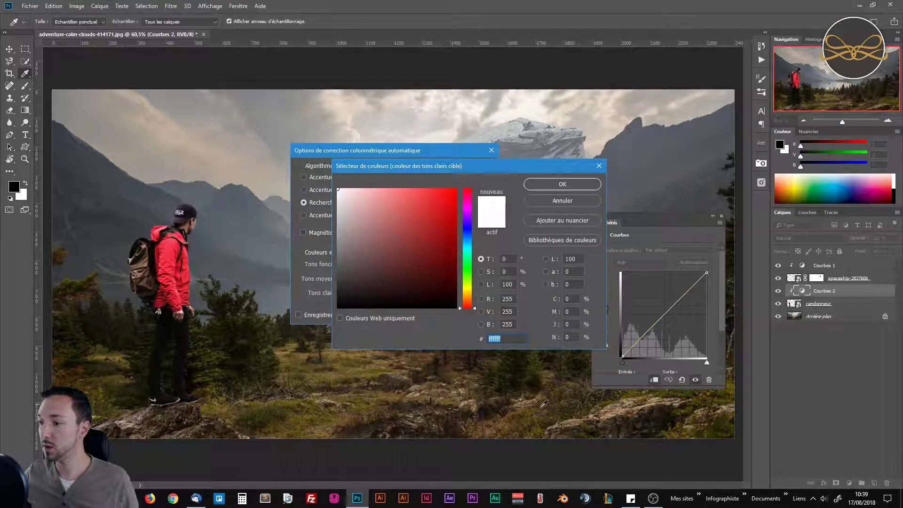
pyautogui.click(612, 412)
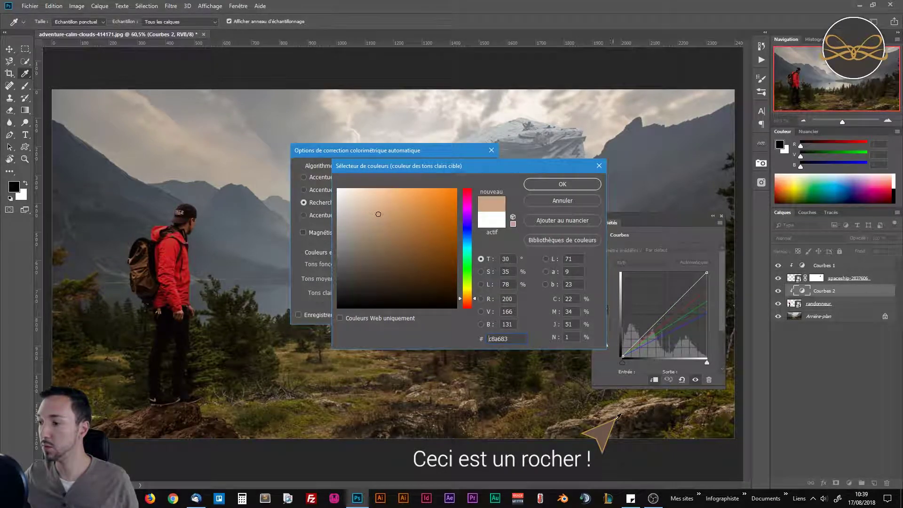
pyautogui.click(616, 414)
pyautogui.click(615, 414)
pyautogui.click(615, 414)
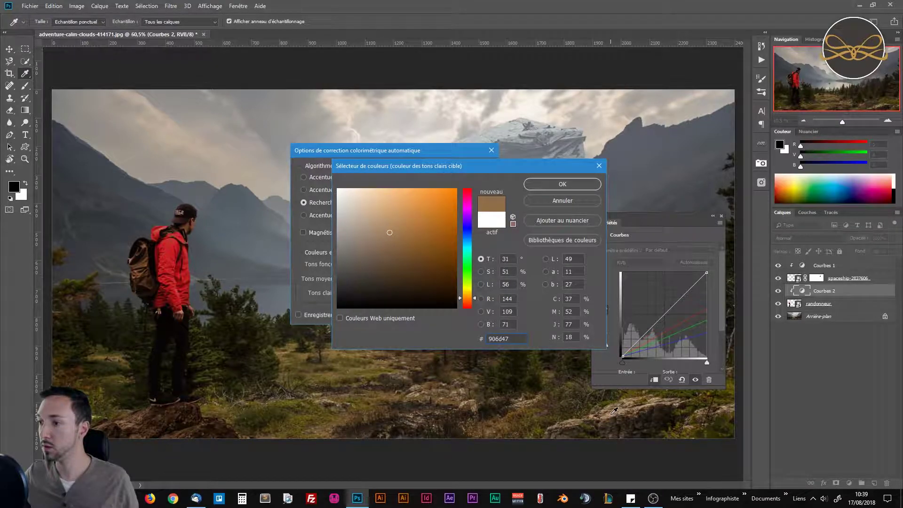
pyautogui.click(615, 414)
pyautogui.click(614, 414)
pyautogui.click(617, 412)
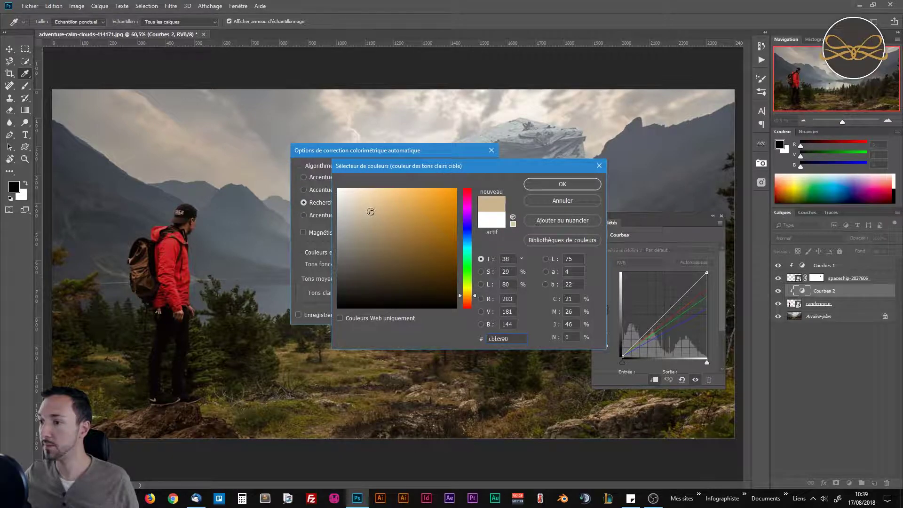
pyautogui.moveTo(371, 212); pyautogui.dragTo(361, 197)
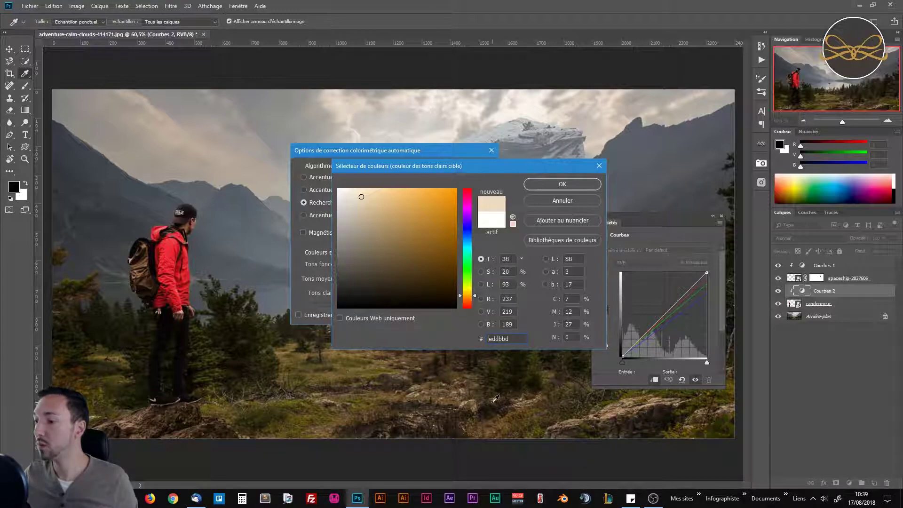
# Step: Resample the highlights target from the central foreground rocks, lighten it to e3d3bb, and accept the correction without saving the colours as defaults
pyautogui.moveTo(469, 398); pyautogui.dragTo(470, 398)
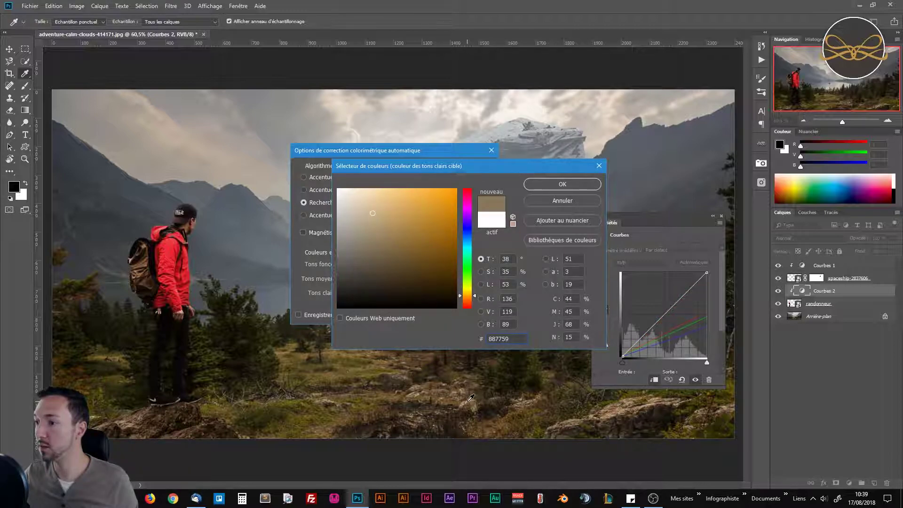
pyautogui.click(471, 398)
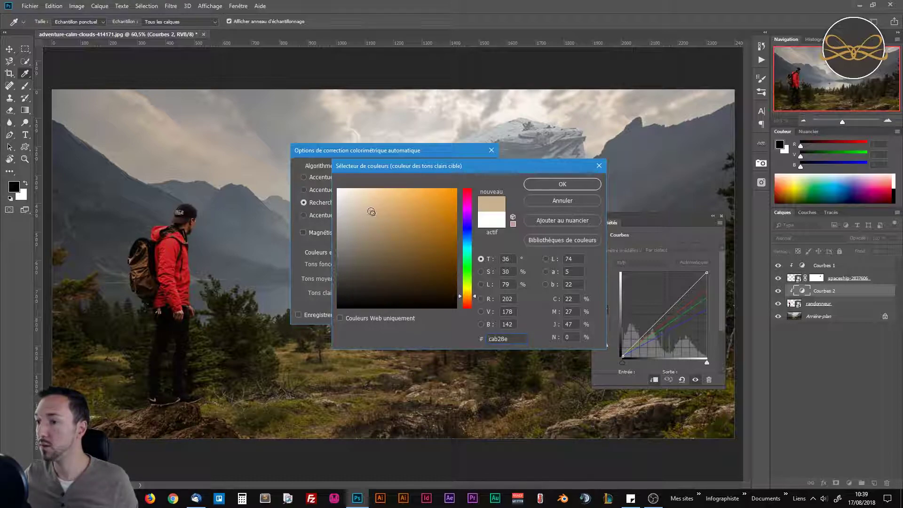
pyautogui.moveTo(372, 211); pyautogui.dragTo(359, 201)
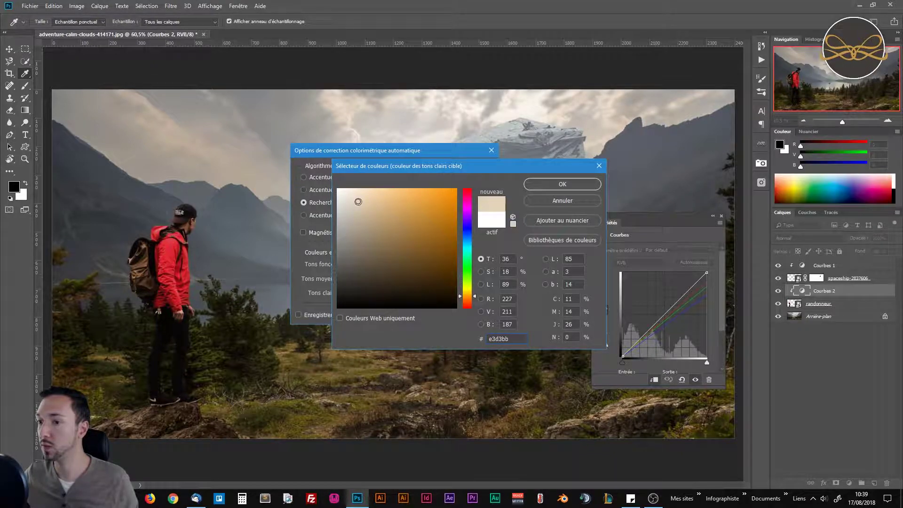
pyautogui.click(543, 181)
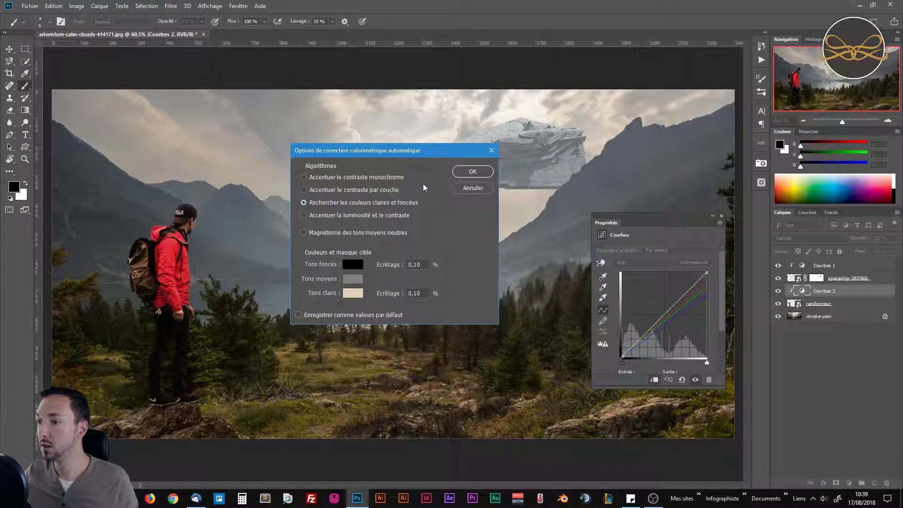
pyautogui.click(466, 173)
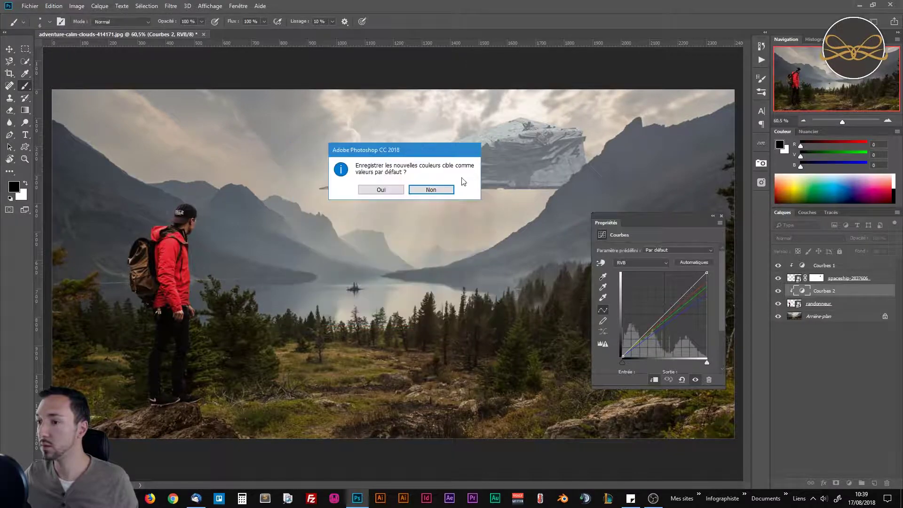
pyautogui.click(432, 188)
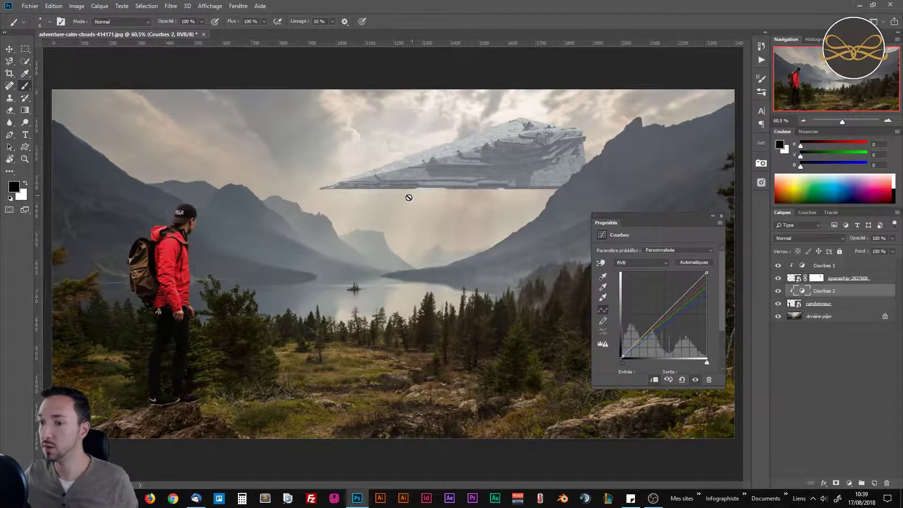
# Step: Compare the hiker and the spaceship with and without their Curves adjustments, leaving both adjustments visible
pyautogui.click(778, 292)
pyautogui.click(778, 291)
pyautogui.click(778, 292)
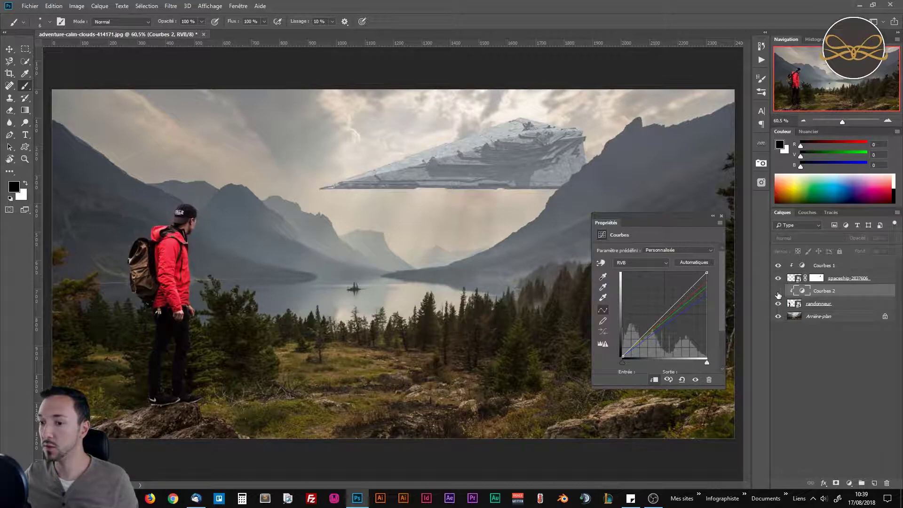
pyautogui.click(778, 292)
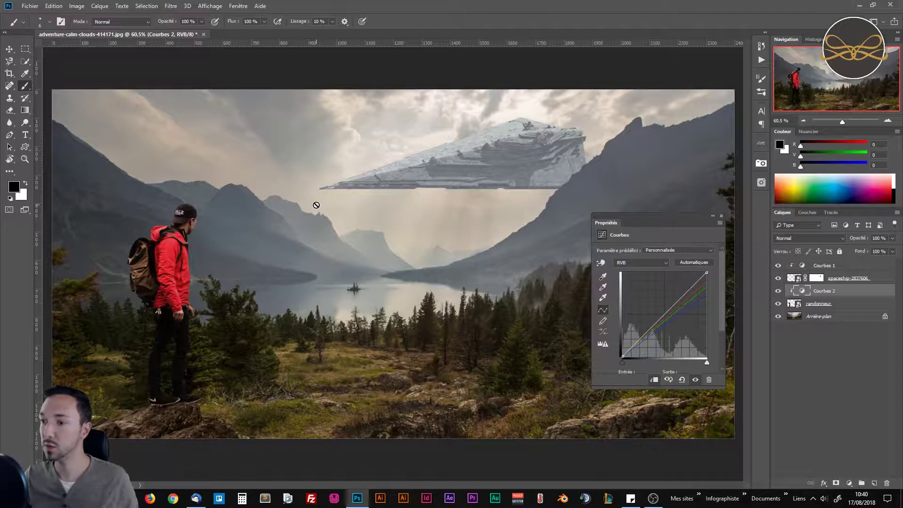
pyautogui.click(778, 291)
pyautogui.click(778, 266)
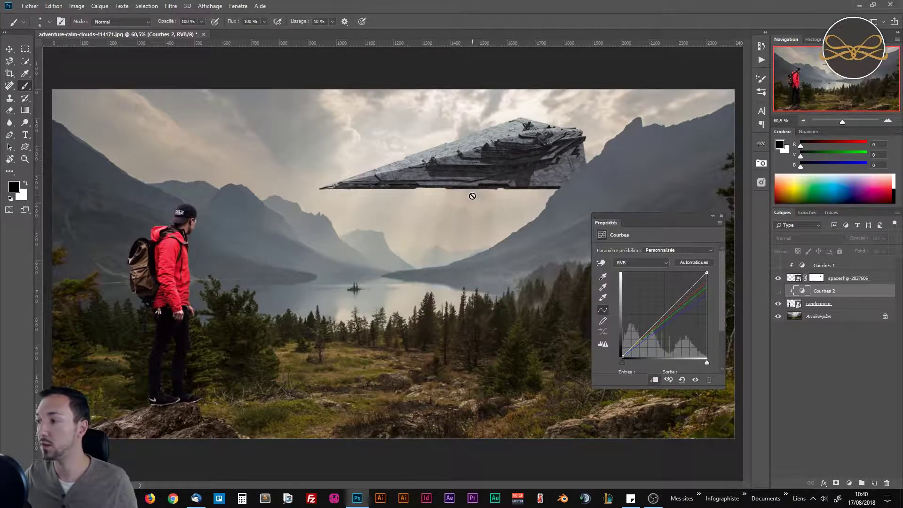
pyautogui.click(778, 265)
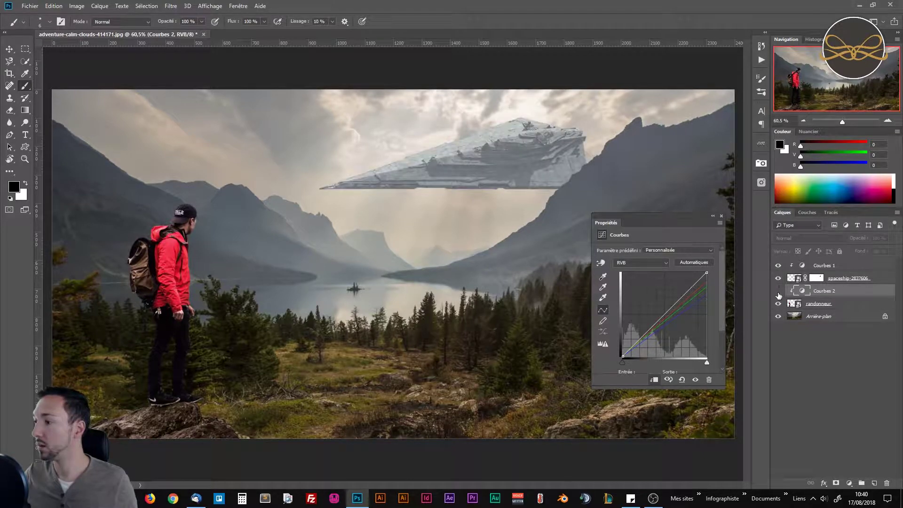
pyautogui.click(778, 290)
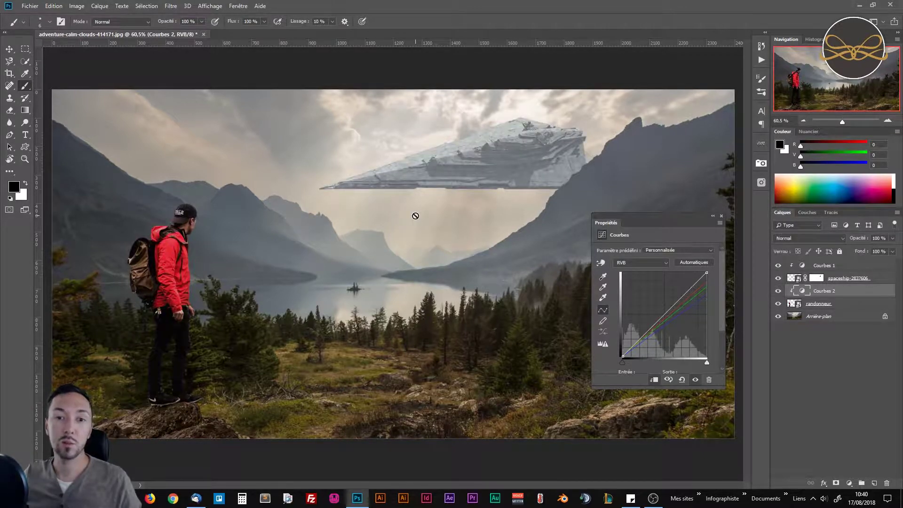